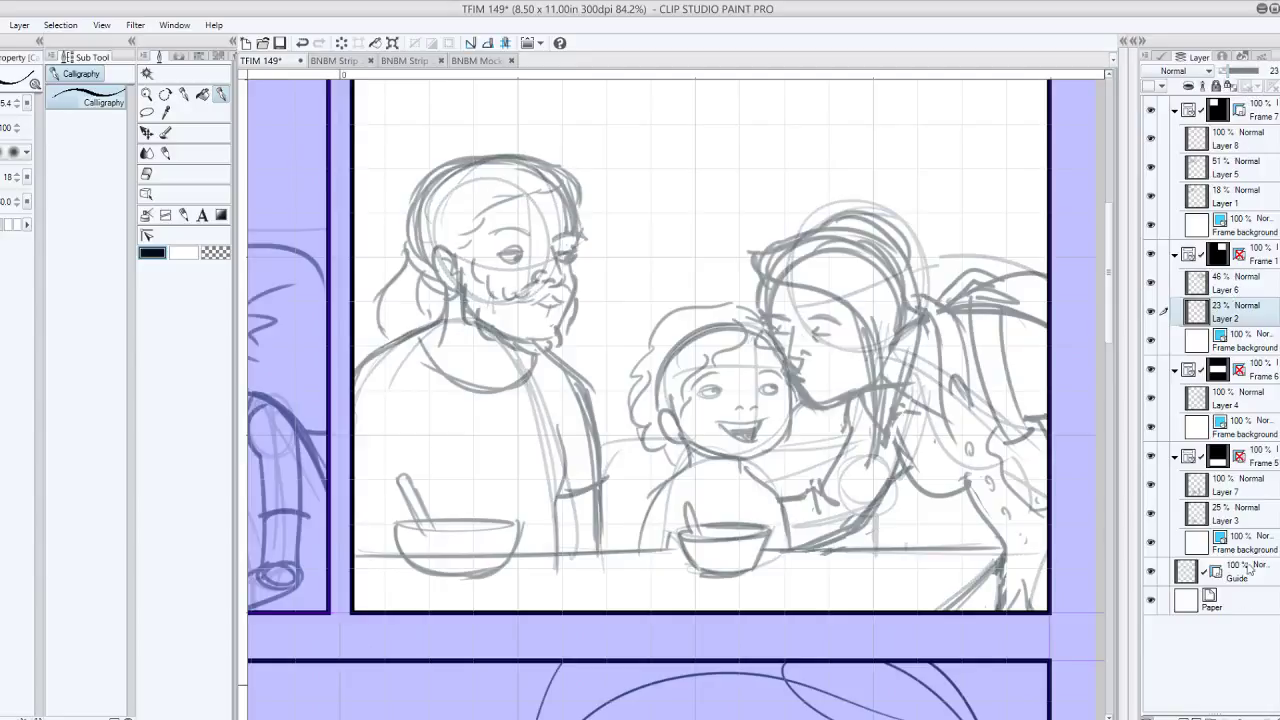
- Add a new layer above Layer 6 in the family panel's frame folder and choose the Mapping pen for inking
left_click(1241, 284)
left_click(1183, 717)
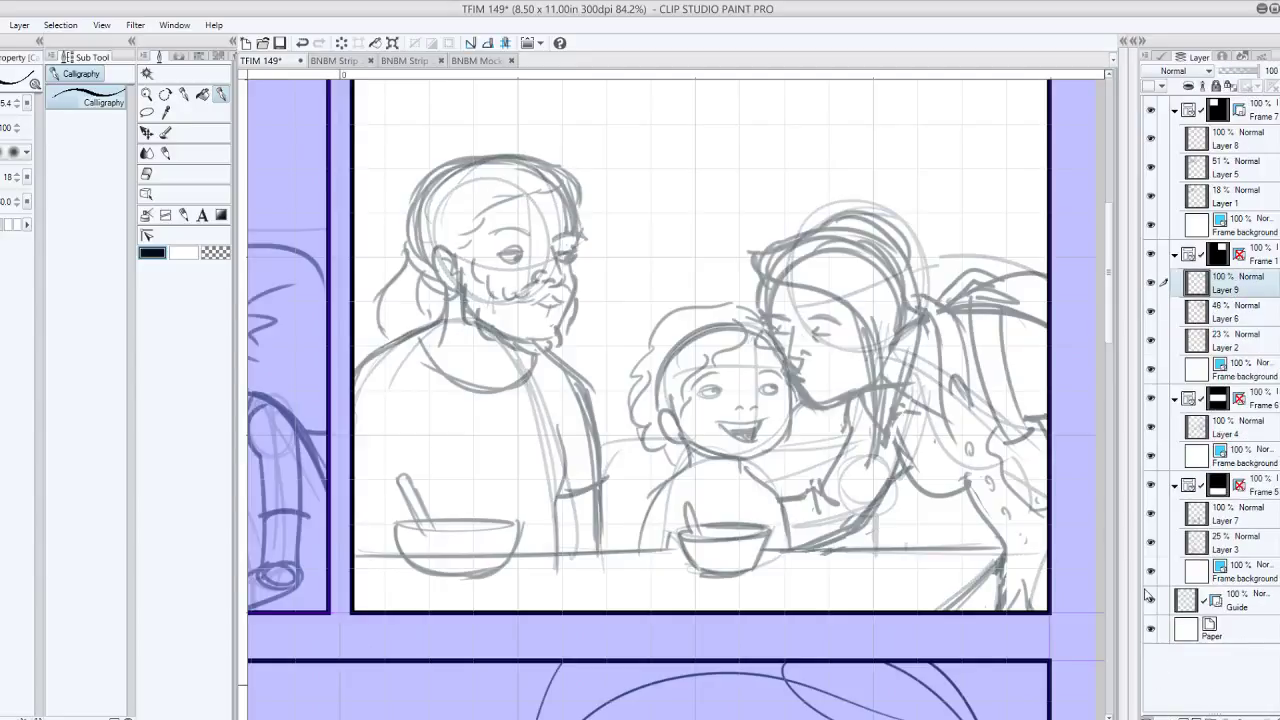
left_click_drag(720, 420, 570, 323)
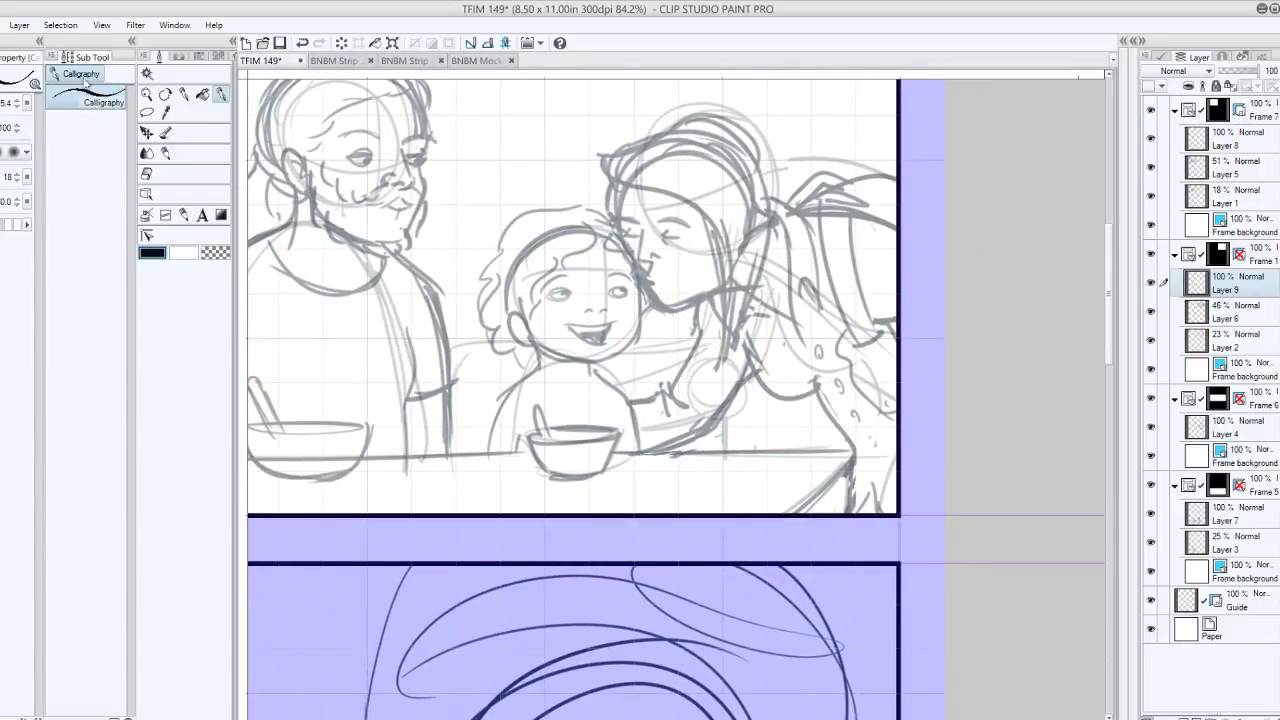
key("p")
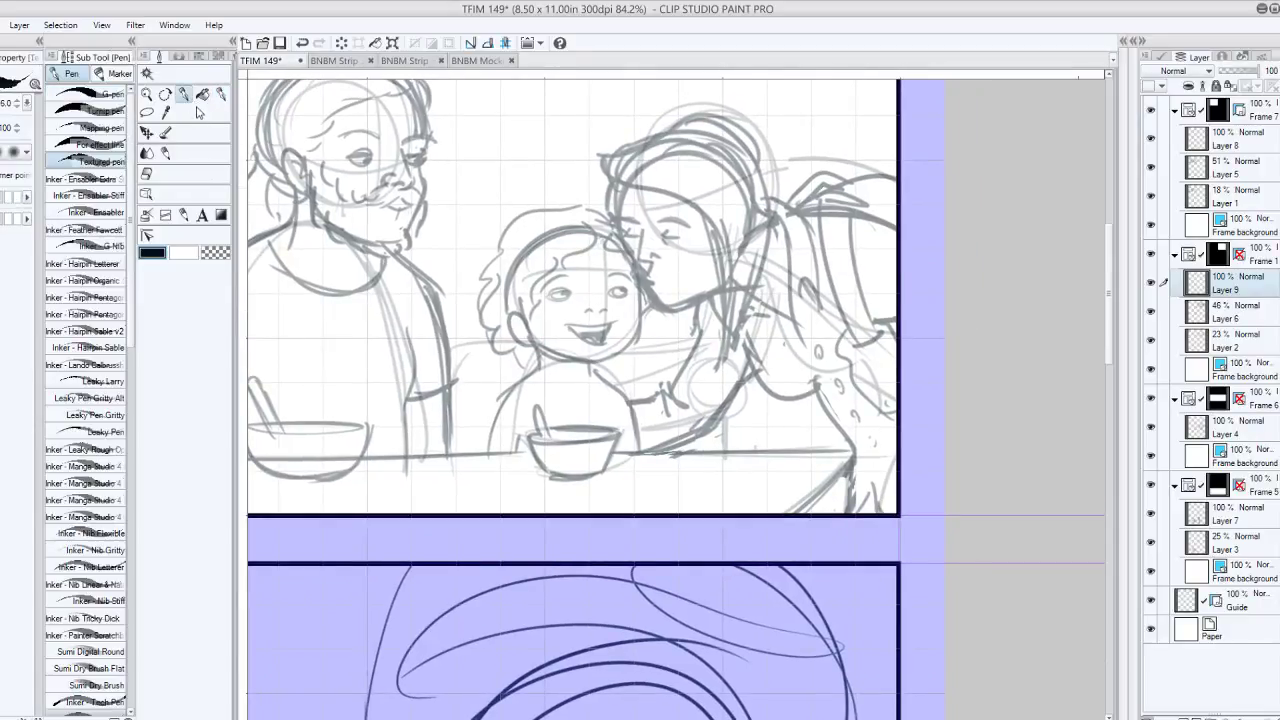
left_click(105, 128)
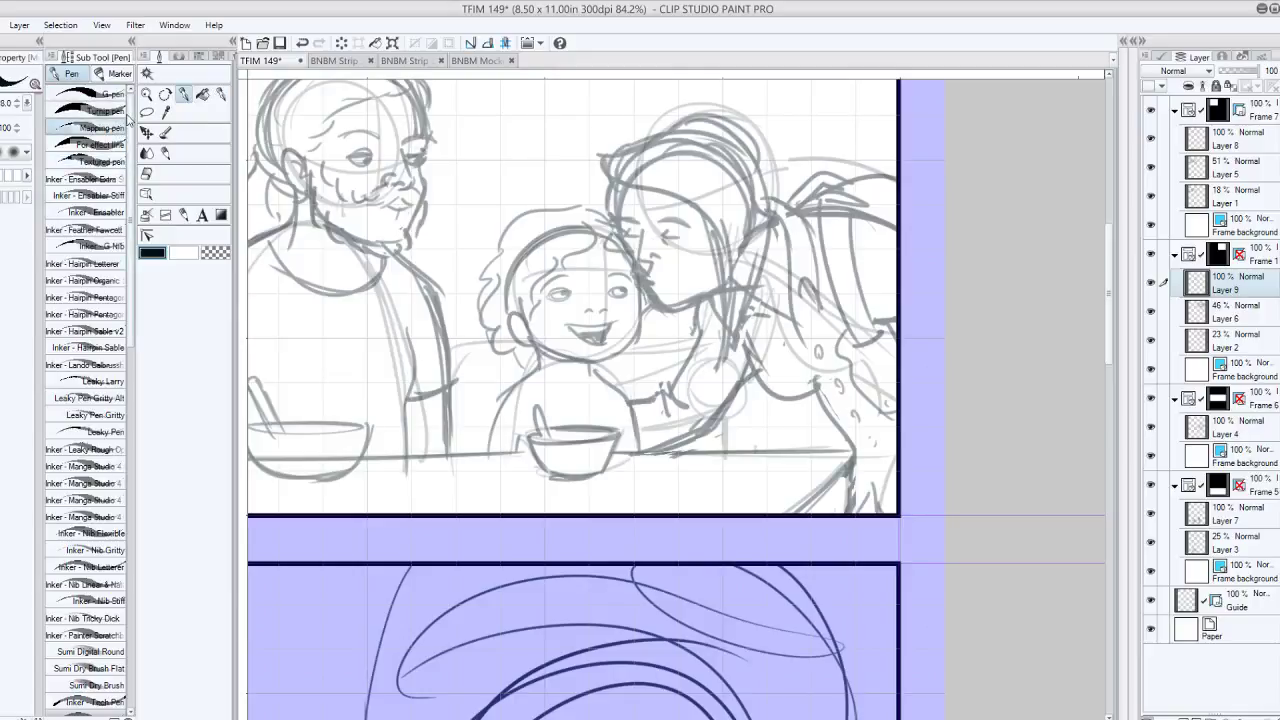
- Ink the outline and fingers of the hand at the family panel's right edge, redoing strokes that miss the sketch
left_click_drag(873, 316, 915, 345)
key("ctrl+z")
mouse_move(850, 337)
left_mouse_down()
mouse_move(890, 348)
mouse_move(889, 329)
mouse_move(912, 355)
left_mouse_up()
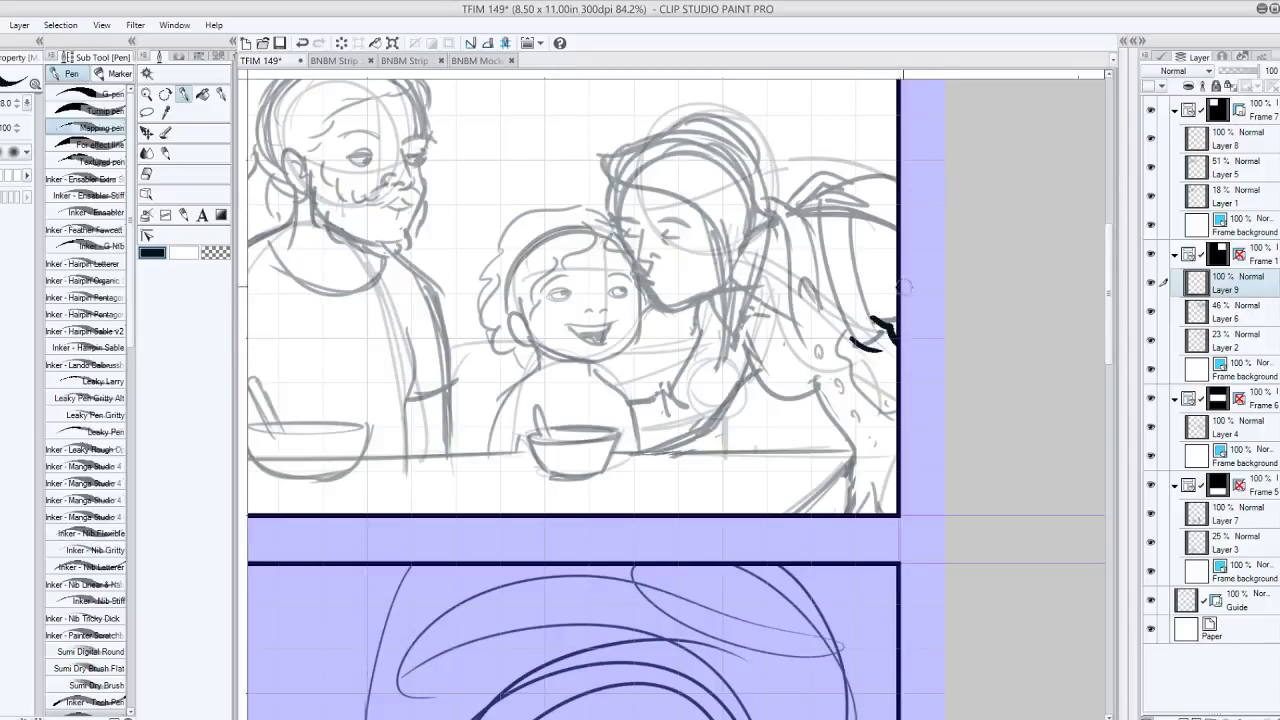
mouse_move(846, 328)
left_mouse_down()
mouse_move(874, 407)
mouse_move(865, 396)
mouse_move(911, 404)
left_mouse_up()
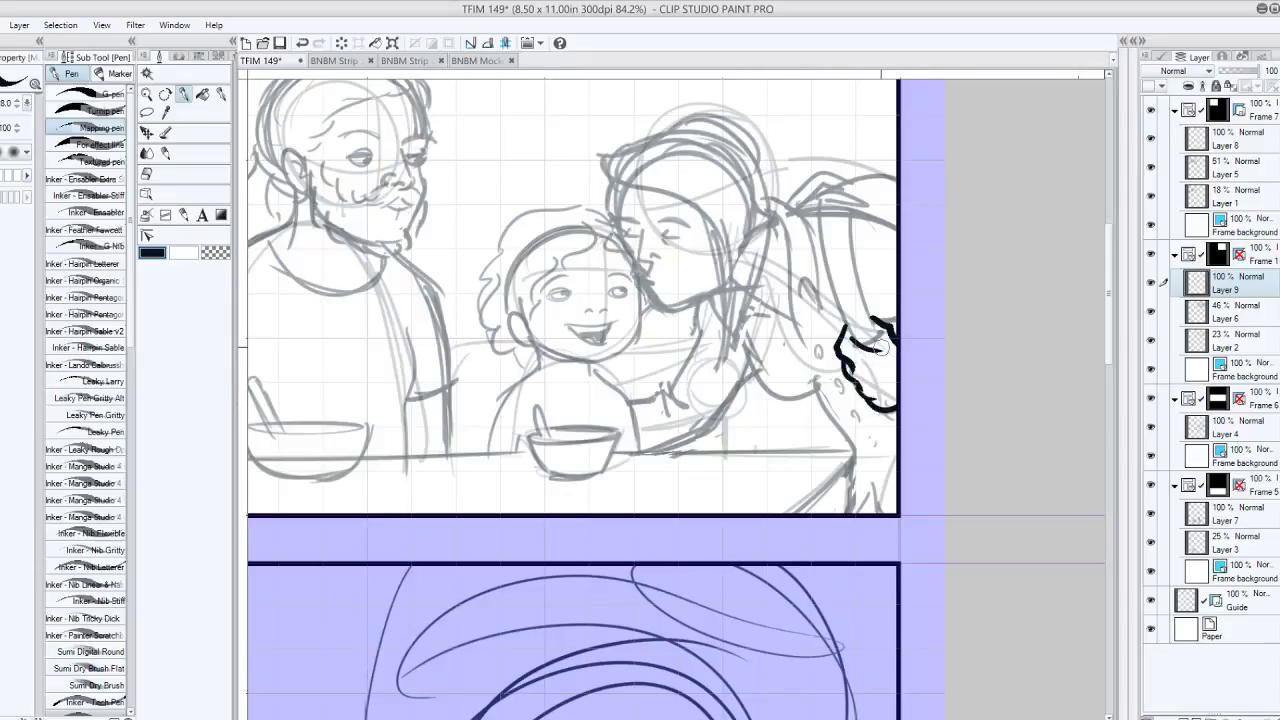
key("ctrl+z")
key("ctrl+z")
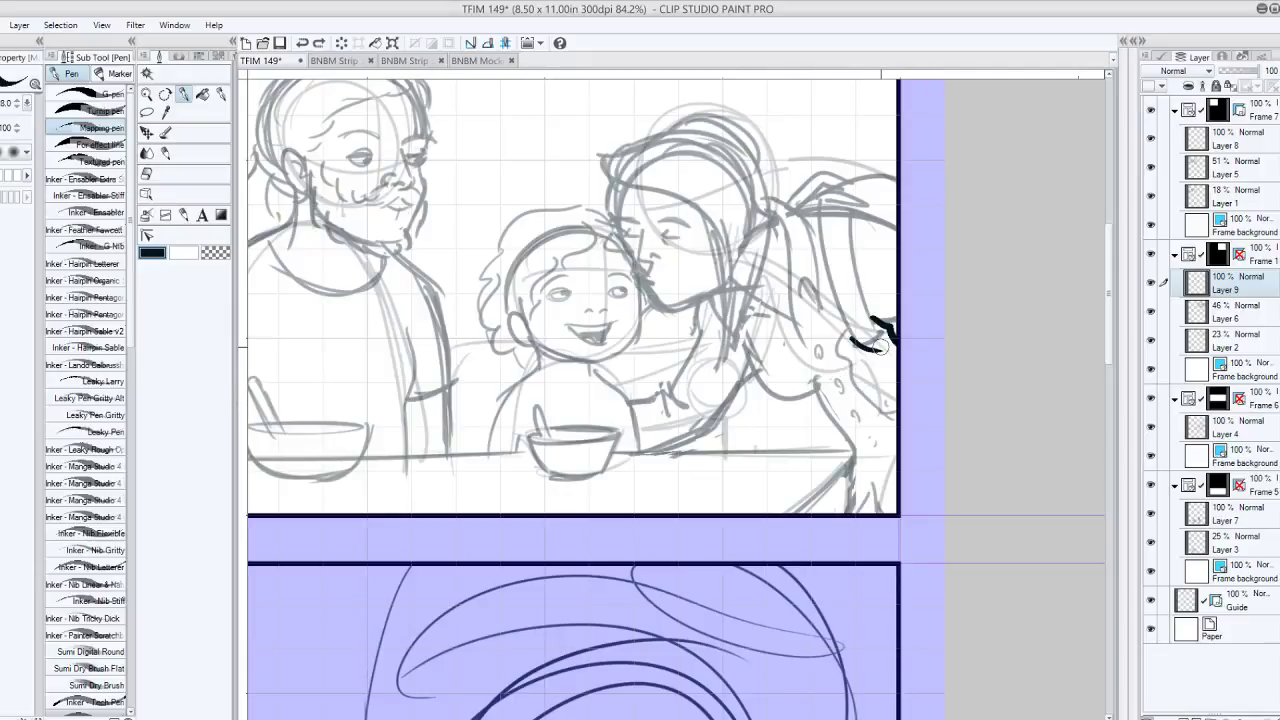
mouse_move(850, 323)
left_mouse_down()
mouse_move(850, 390)
mouse_move(896, 404)
left_mouse_up()
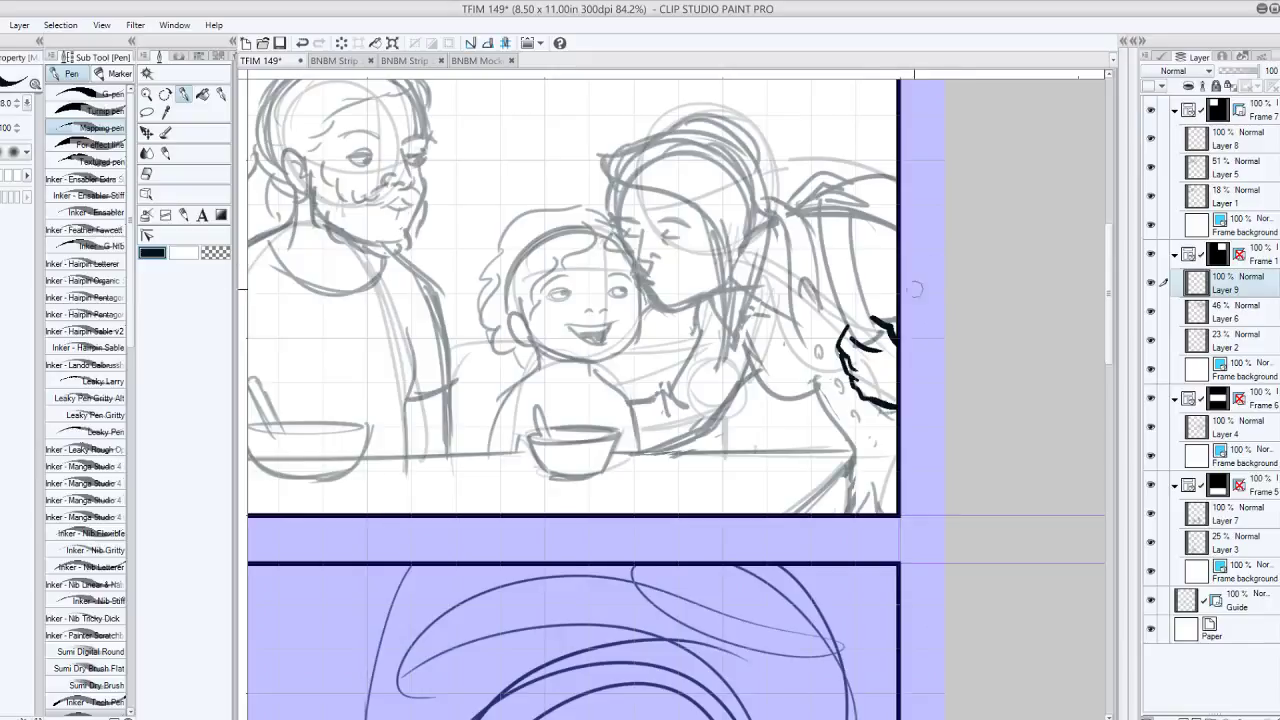
- Ink the two long curved lines above the hand and the edge joining them across the top
left_click_drag(853, 218, 880, 332)
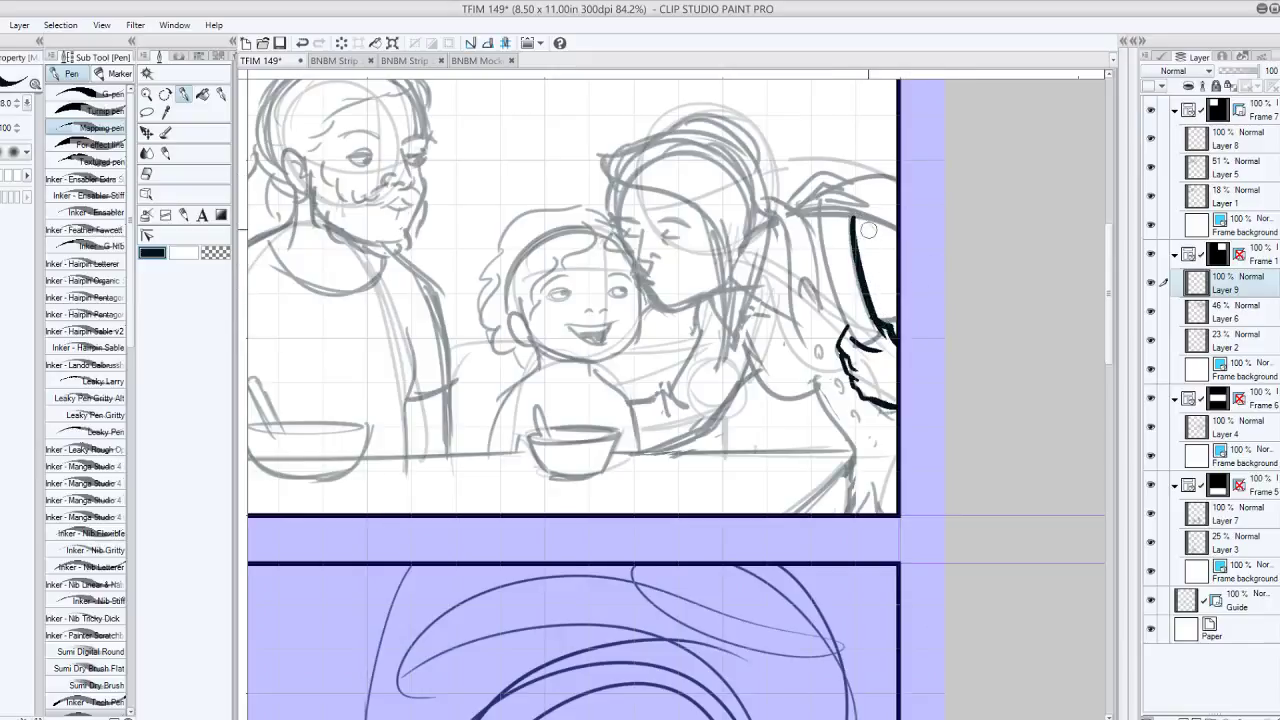
key("ctrl+z")
left_click_drag(852, 217, 882, 345)
mouse_move(821, 215)
left_mouse_down()
mouse_move(833, 283)
mouse_move(854, 329)
left_mouse_up()
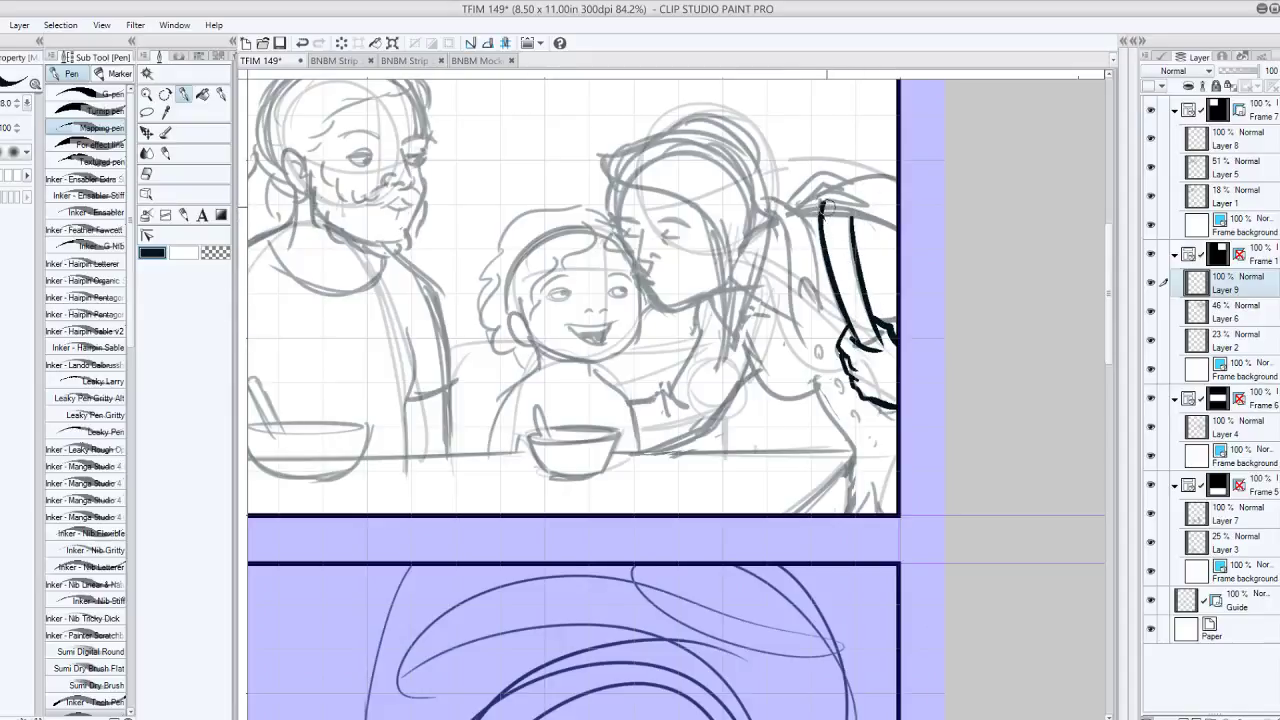
mouse_move(822, 205)
left_mouse_down()
mouse_move(889, 198)
mouse_move(898, 232)
left_mouse_up()
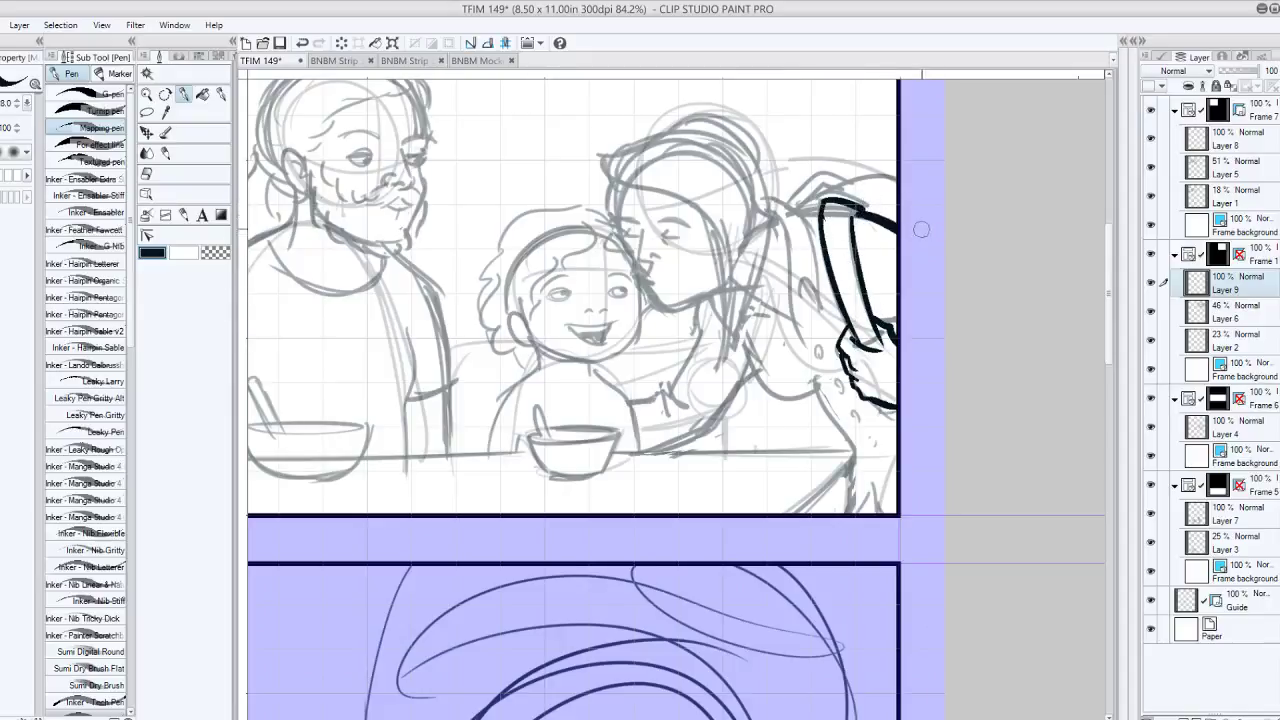
- Ink the gathered folds above those long curves and the outer contour running to the panel border, redoing unsatisfactory strokes
left_click_drag(803, 210, 825, 204)
key("ctrl+z")
key("ctrl+z")
left_click_drag(788, 203, 854, 178)
key("ctrl+z")
key("ctrl+z")
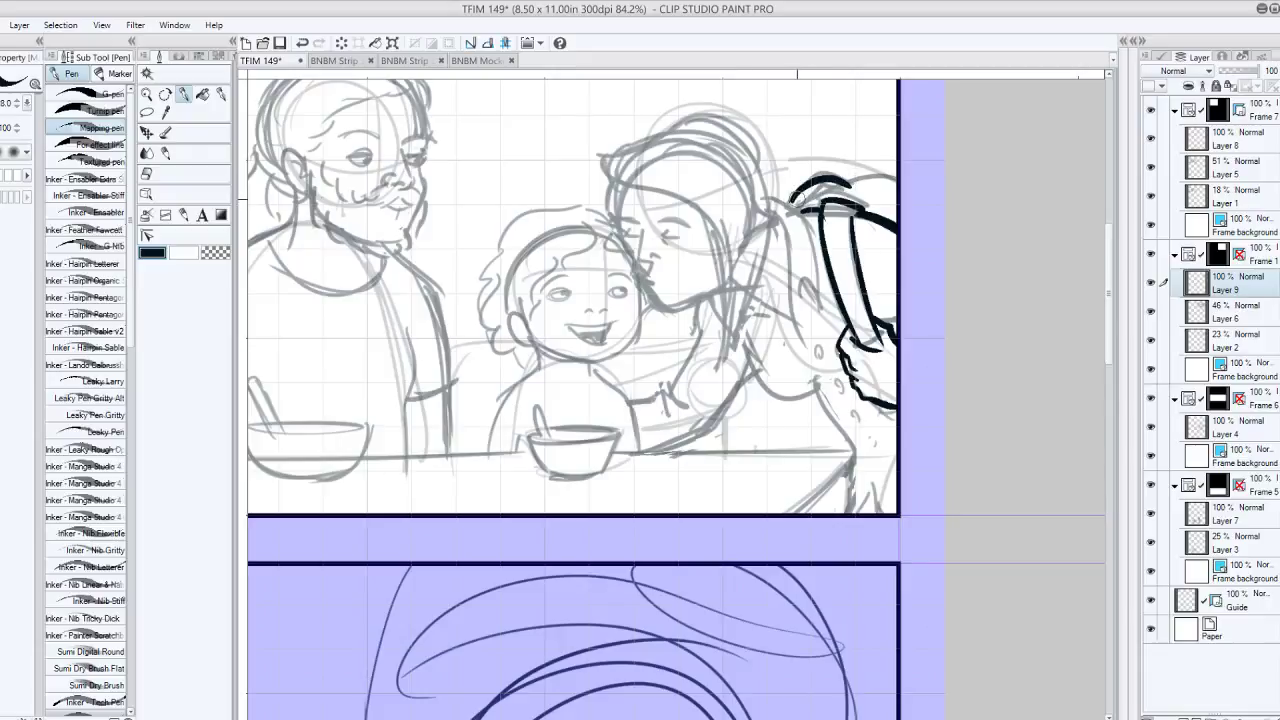
key("ctrl+z")
mouse_move(791, 204)
left_mouse_down()
mouse_move(844, 188)
mouse_move(802, 208)
mouse_move(882, 182)
mouse_move(851, 178)
mouse_move(841, 181)
mouse_move(912, 190)
left_mouse_up()
key("ctrl+z")
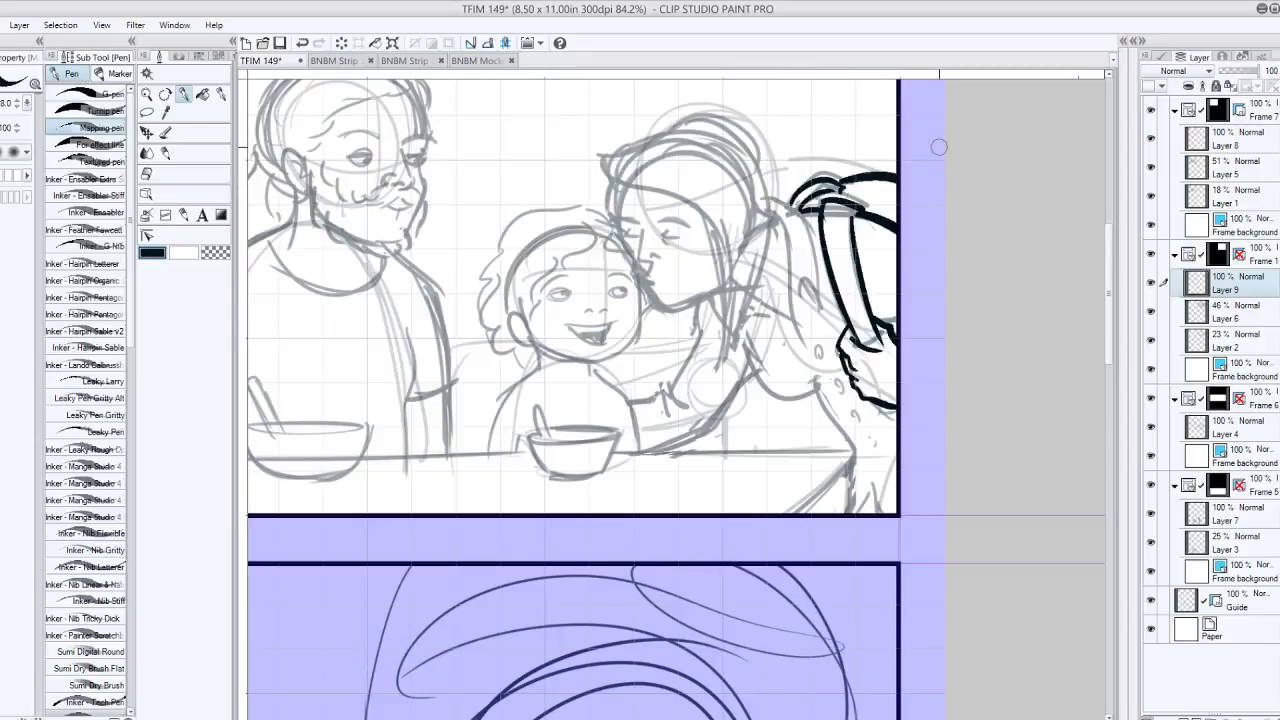
- Ink the curve of the woman's torso beneath her chest and continue it down toward the table corner
left_click_drag(939, 147, 894, 20)
left_click_drag(808, 285, 897, 340)
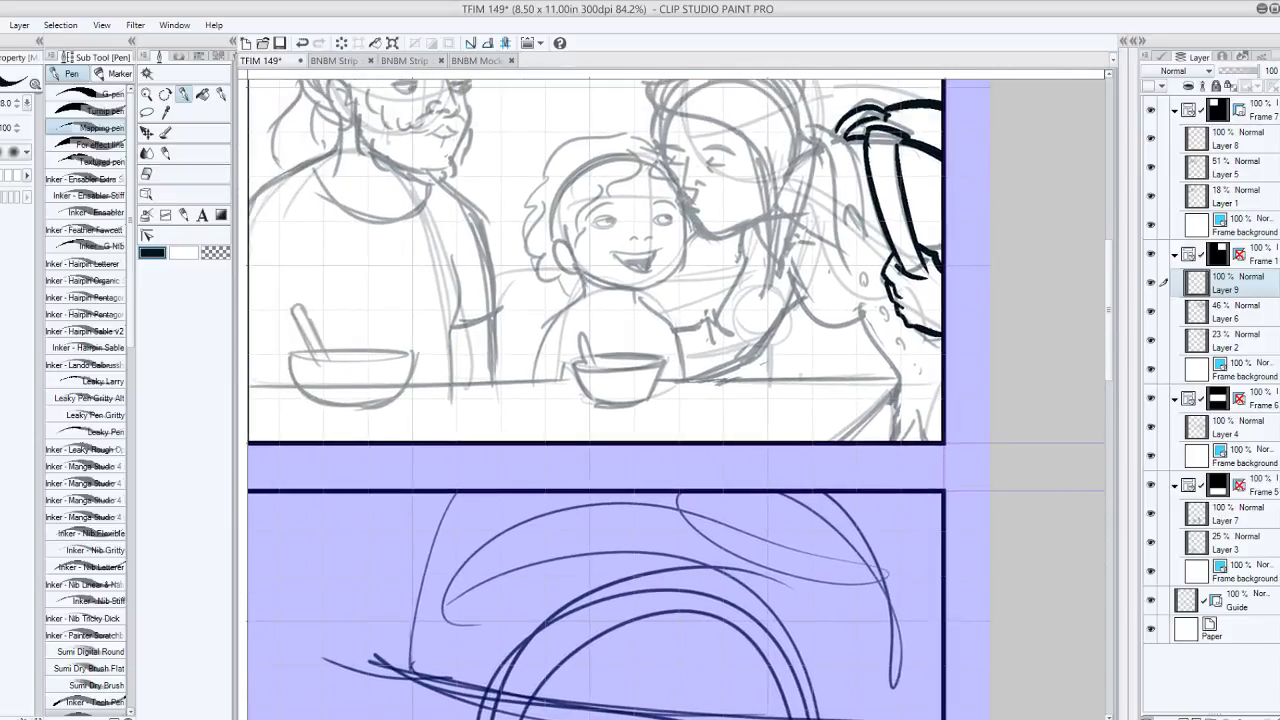
left_click_drag(803, 272, 860, 320)
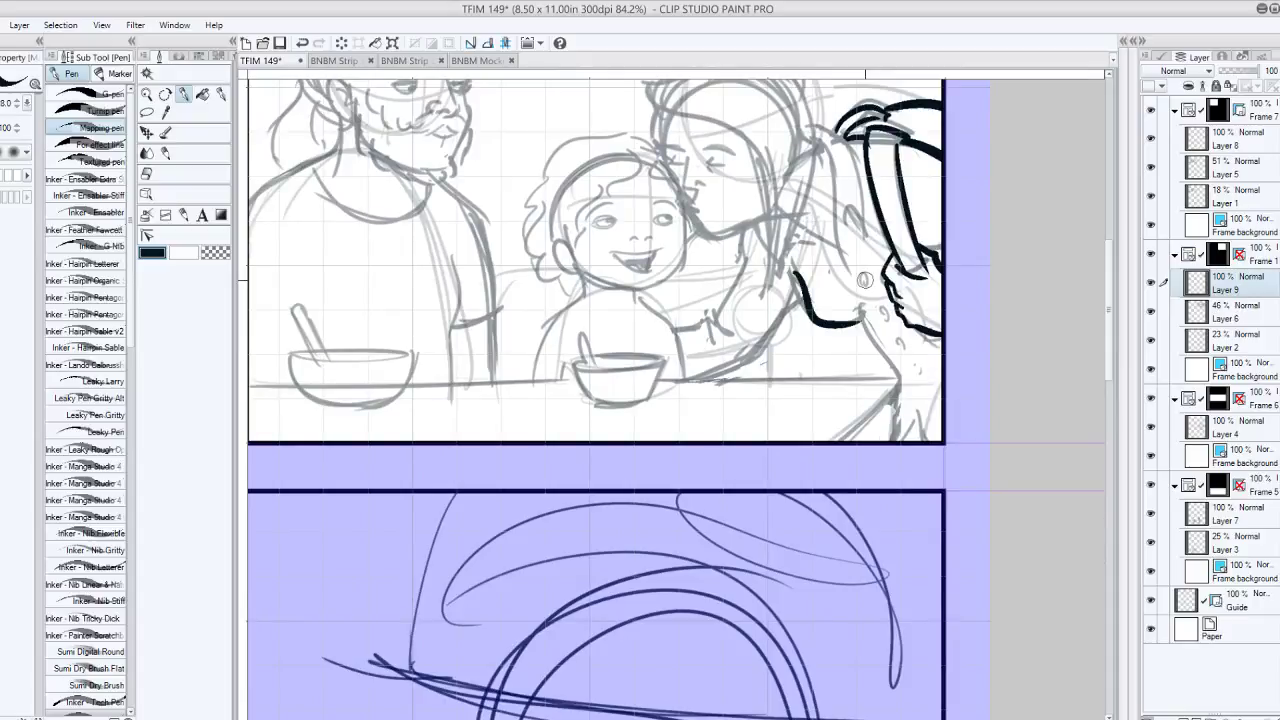
key("ctrl+z")
mouse_move(800, 283)
left_mouse_down()
mouse_move(806, 305)
mouse_move(862, 326)
left_mouse_up()
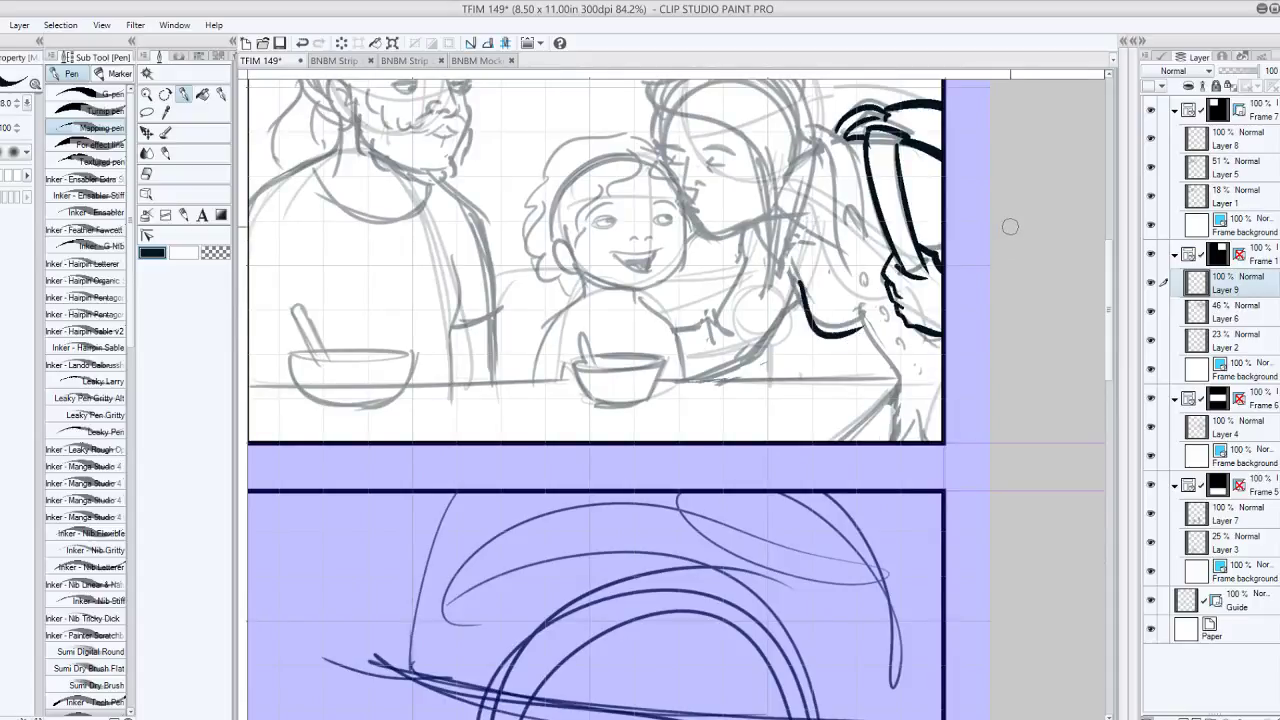
key("ctrl+z")
left_click_drag(801, 283, 865, 319)
key("ctrl+z")
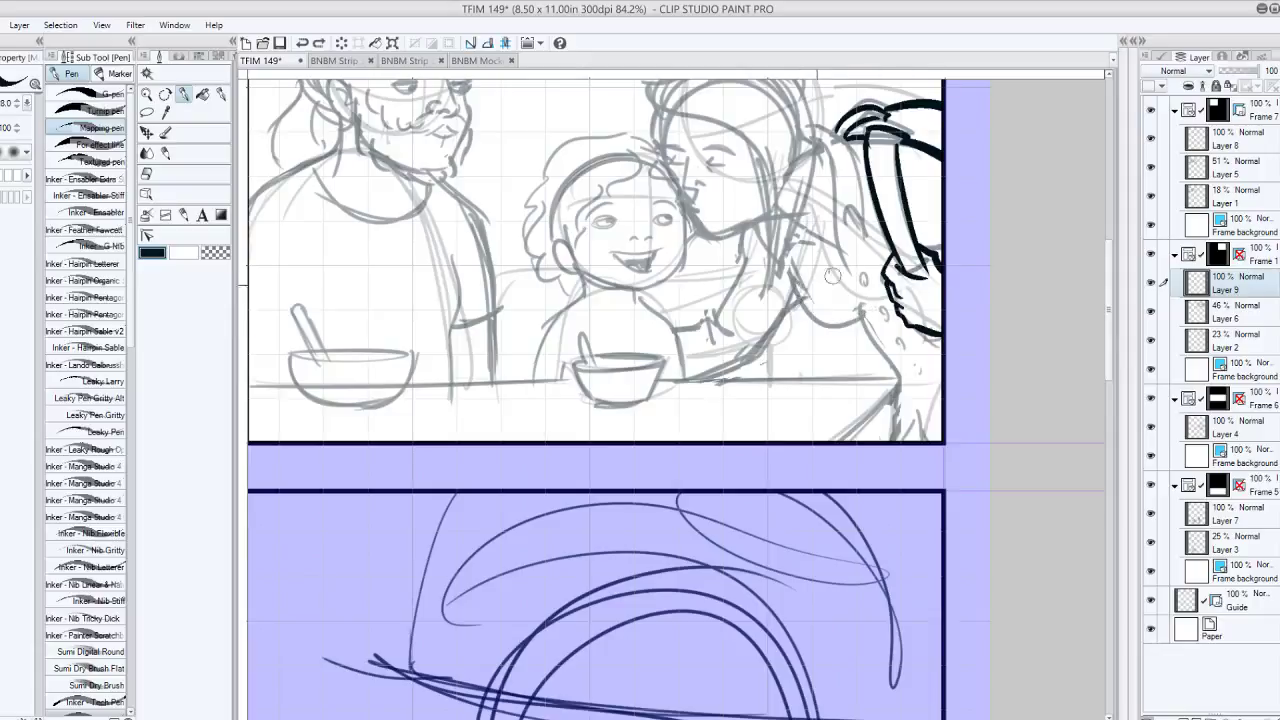
mouse_move(800, 284)
left_mouse_down()
mouse_move(860, 329)
mouse_move(875, 305)
mouse_move(908, 312)
mouse_move(864, 325)
mouse_move(890, 359)
mouse_move(882, 317)
mouse_move(870, 329)
mouse_move(887, 371)
left_mouse_up()
key("ctrl+z")
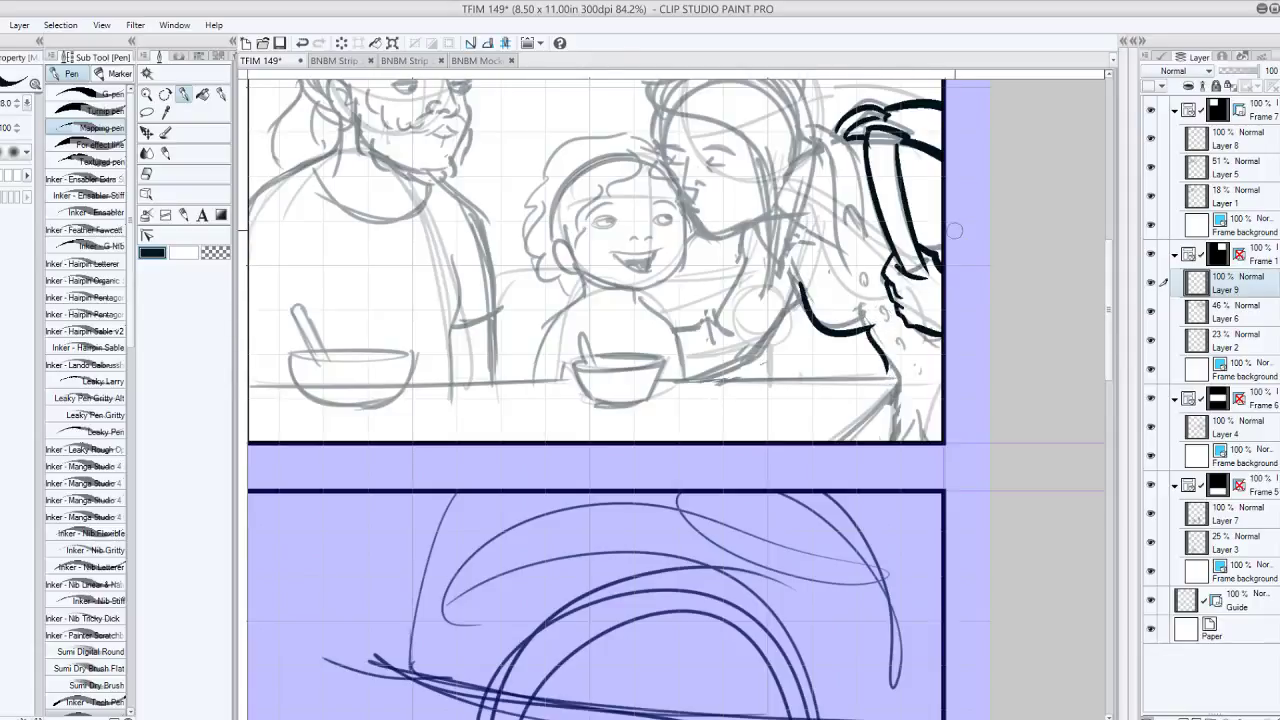
- Ink the woman's neckline down to the knotted bow and the underside of her arm along the table
mouse_move(742, 234)
left_mouse_down()
mouse_move(747, 257)
mouse_move(718, 330)
mouse_move(676, 340)
mouse_move(710, 319)
left_mouse_up()
key("ctrl+z")
key("ctrl+z")
mouse_move(704, 379)
left_mouse_down()
mouse_move(762, 348)
mouse_move(754, 355)
mouse_move(803, 292)
left_mouse_up()
key("ctrl+z")
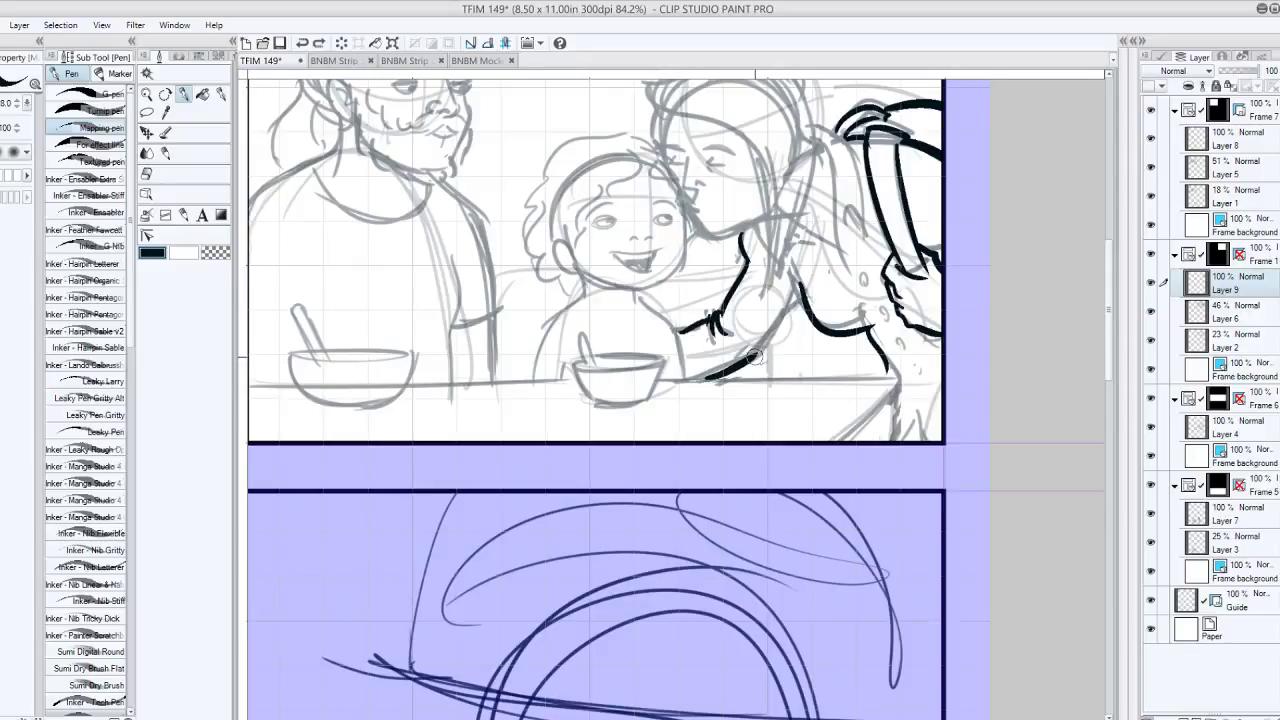
left_click_drag(754, 357, 801, 290)
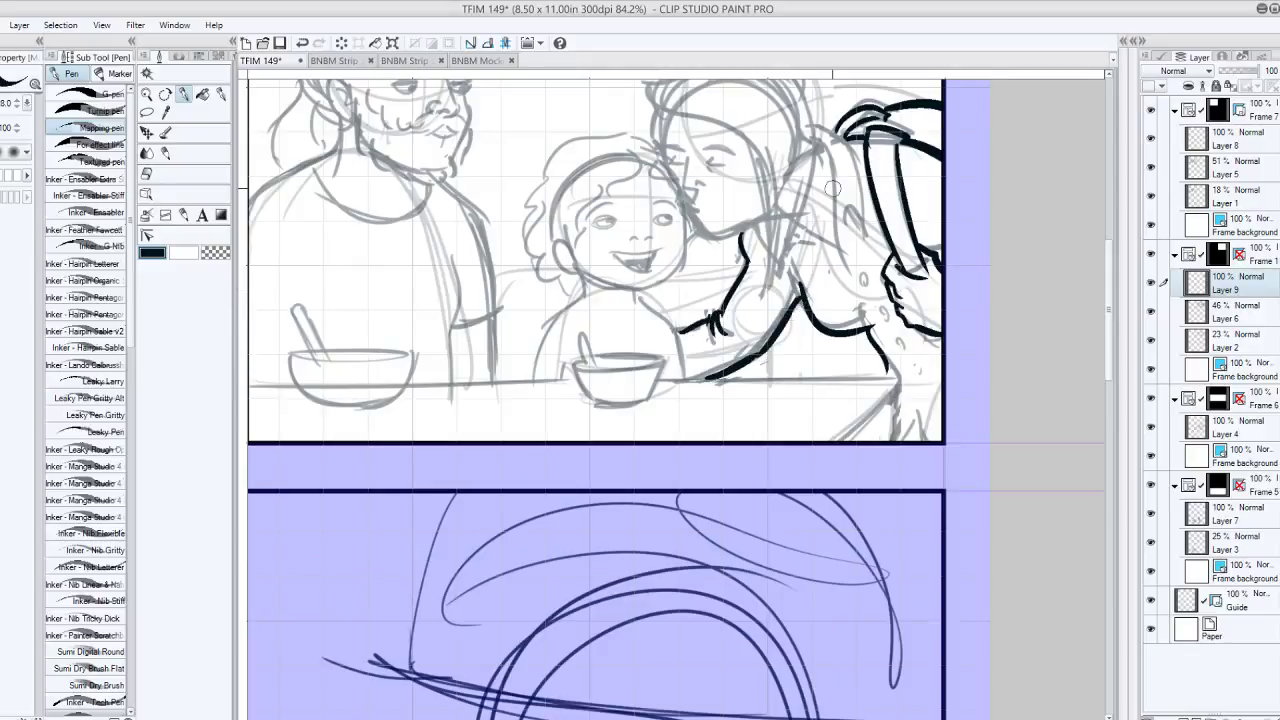
- Place linear rulers along the sketched tabletop edge and the table's corner lines on the ink layer
left_click_drag(832, 188, 958, 183)
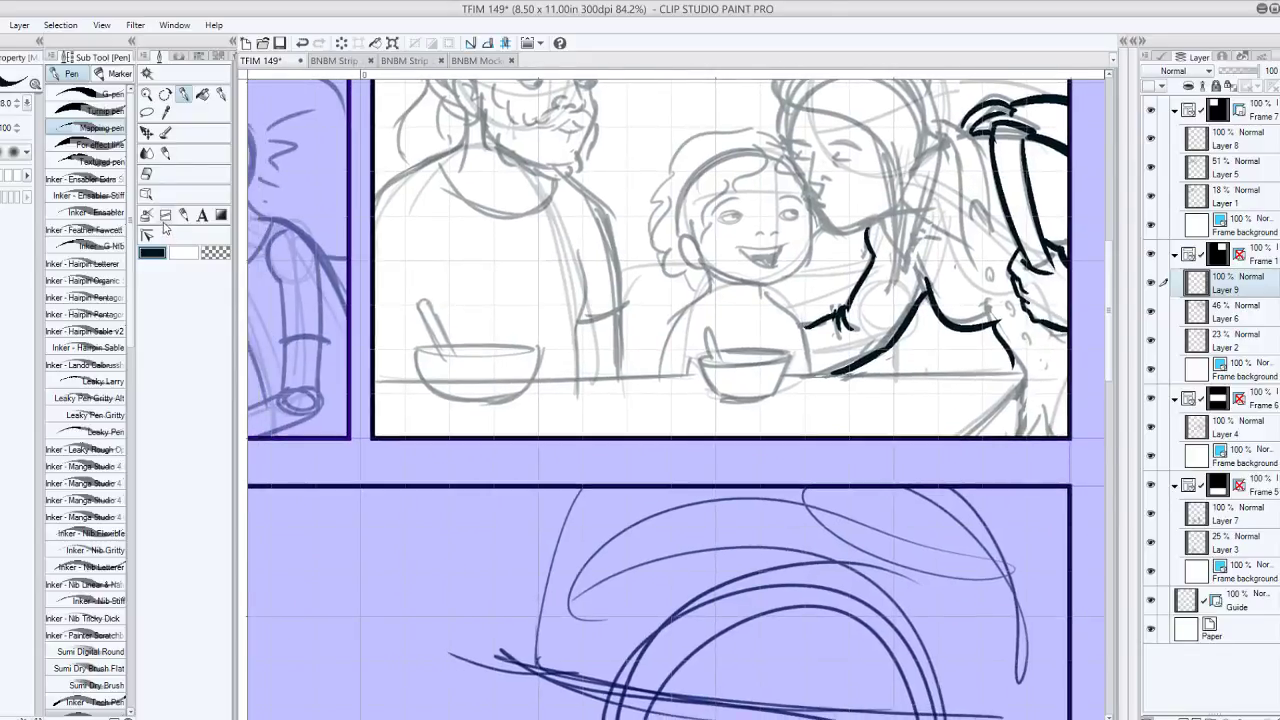
left_click(165, 216)
left_click(82, 91)
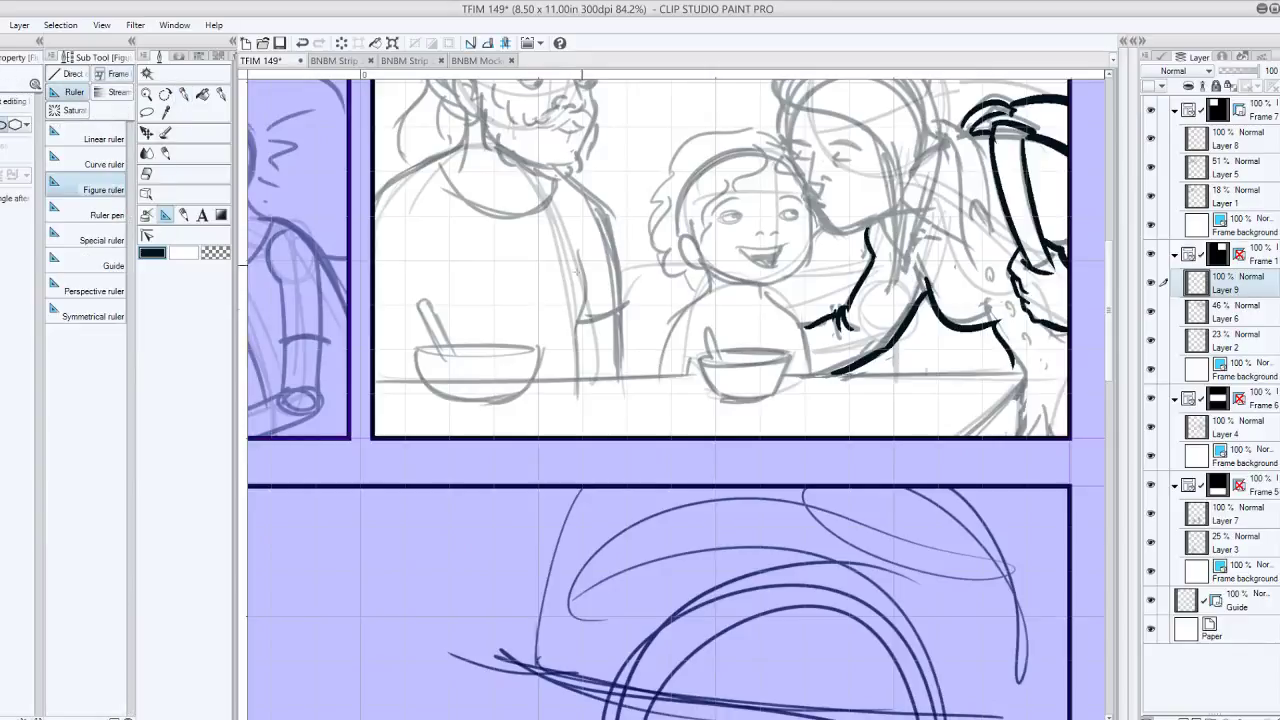
left_click_drag(392, 380, 1026, 377)
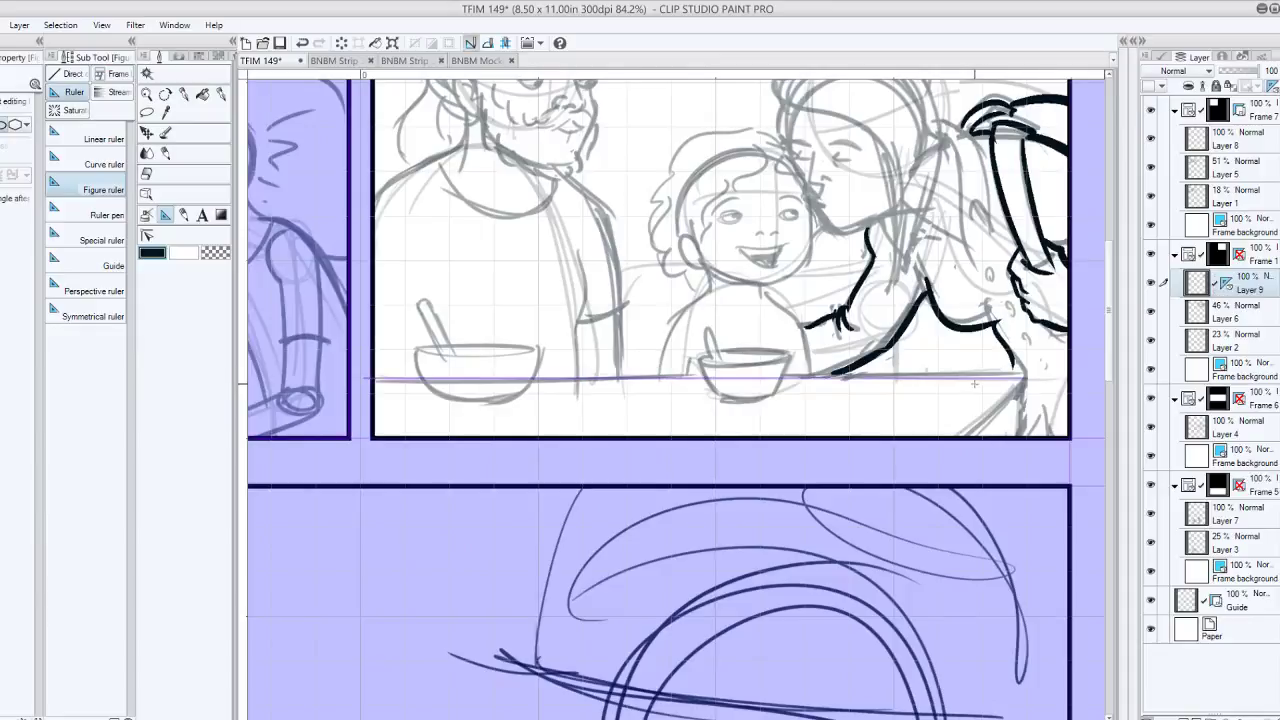
key("ctrl+z")
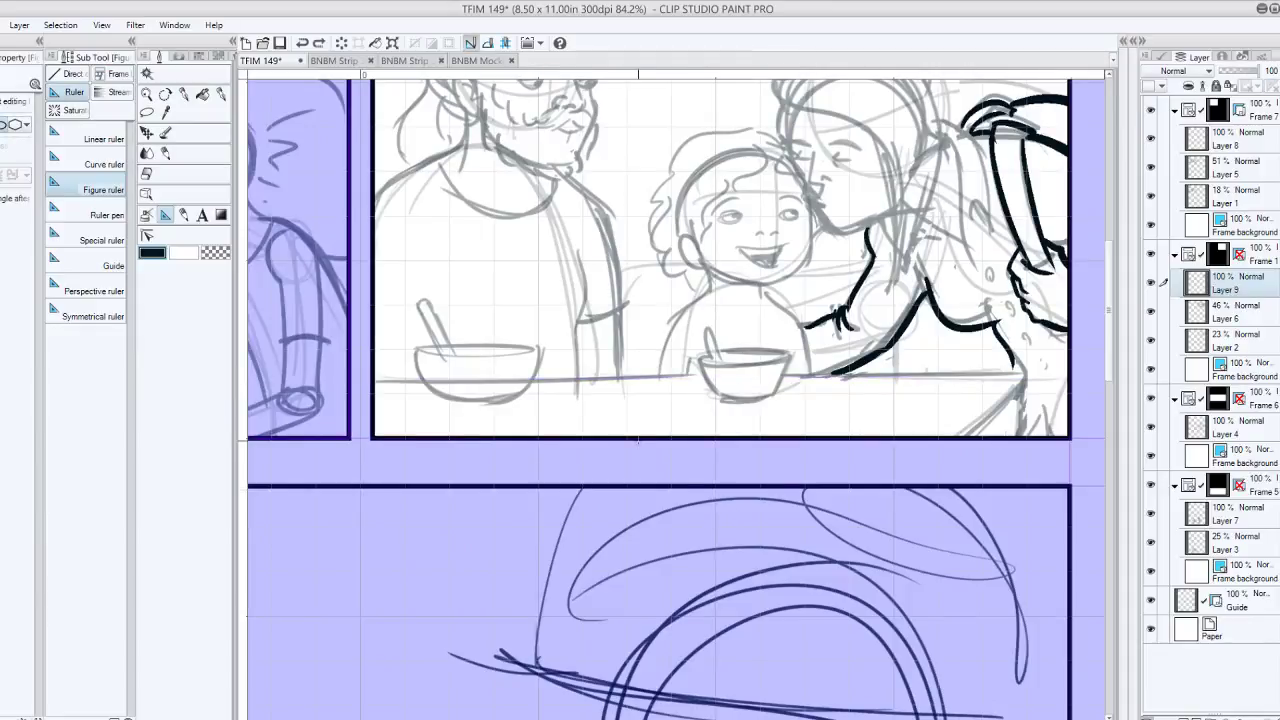
left_click(112, 139)
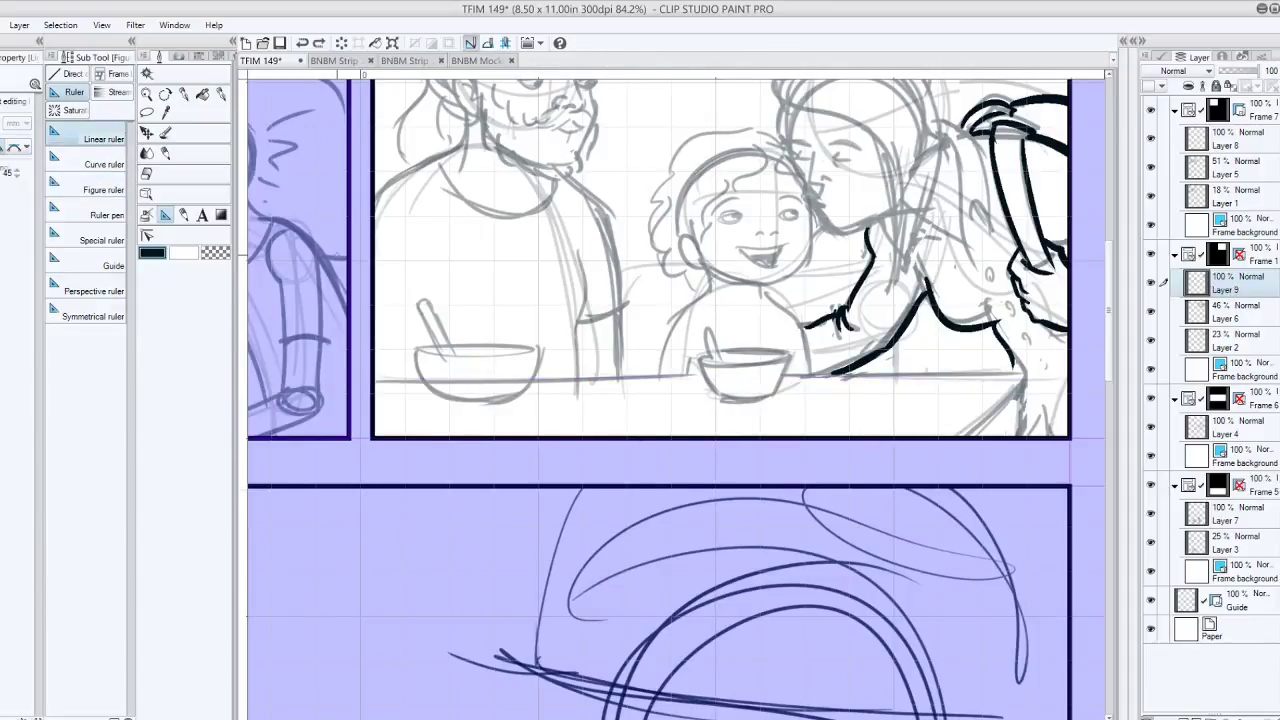
left_click_drag(373, 381, 1027, 376)
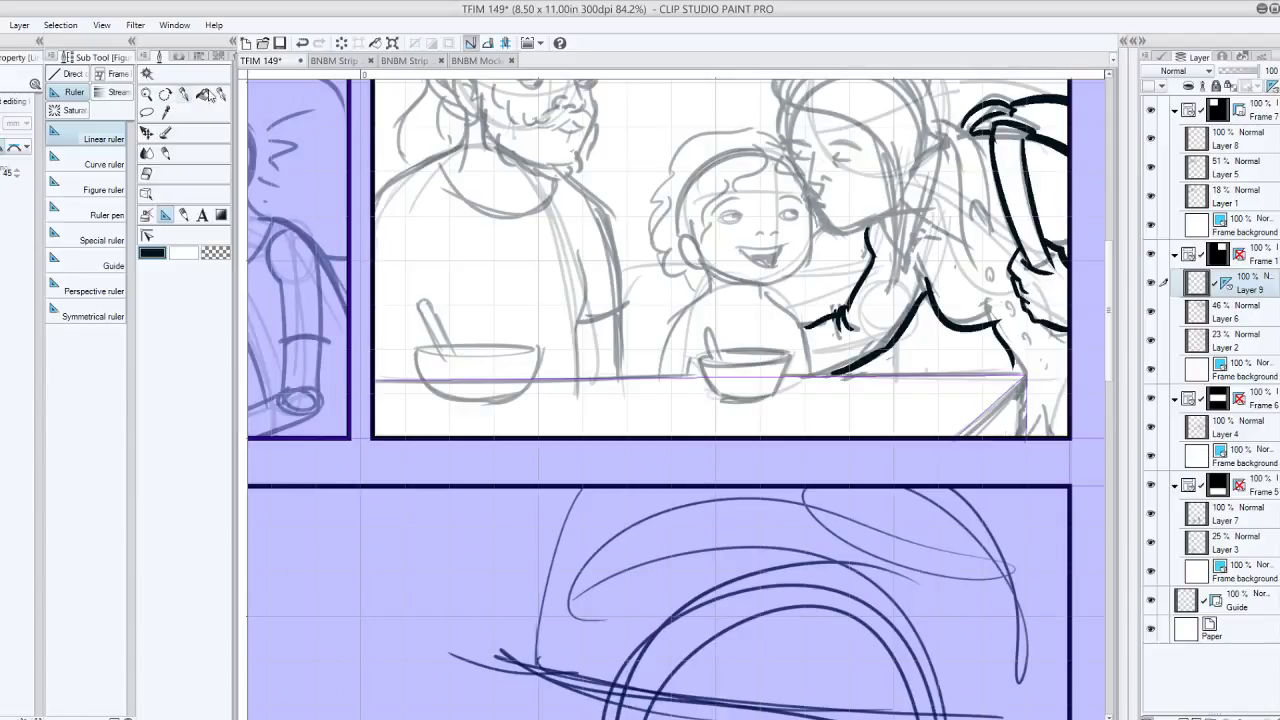
- Ink the table corner and the tabletop edge along the rulers with the Mapping pen, leaving gaps at both bowls
key("p")
mouse_move(1023, 379)
left_mouse_down()
mouse_move(1024, 440)
mouse_move(1027, 376)
left_mouse_up()
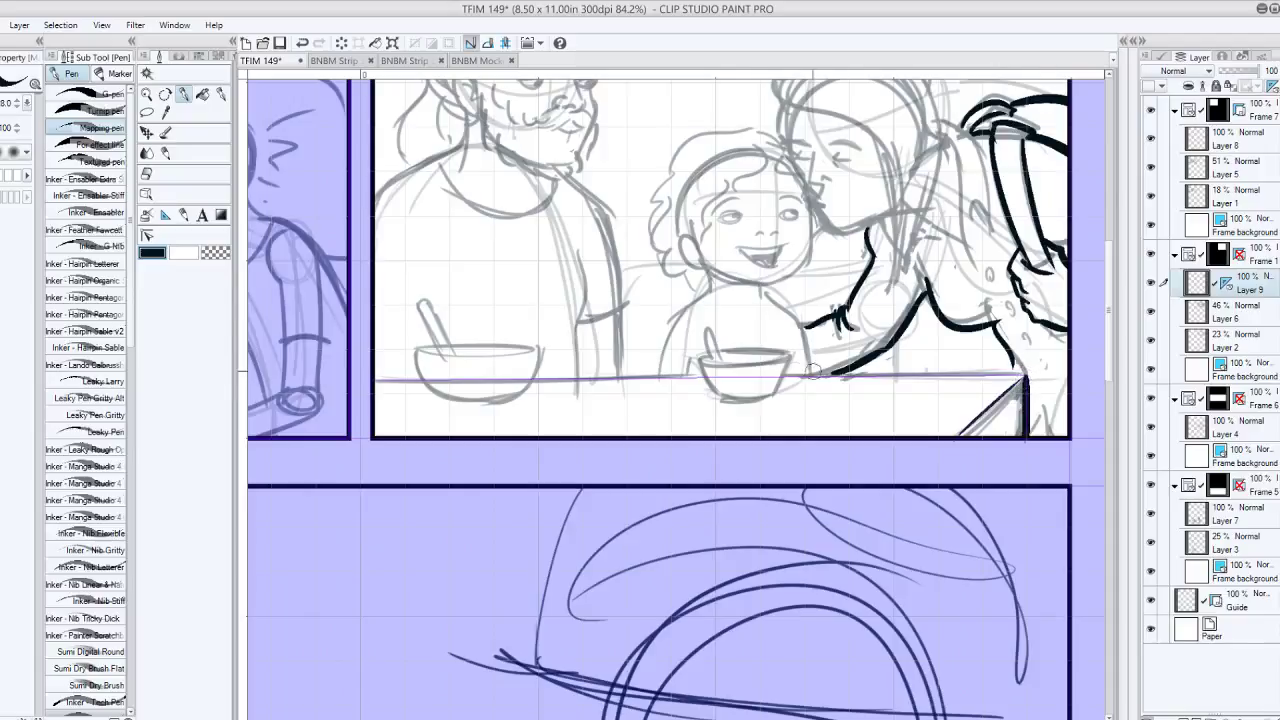
left_click_drag(785, 377, 1022, 377)
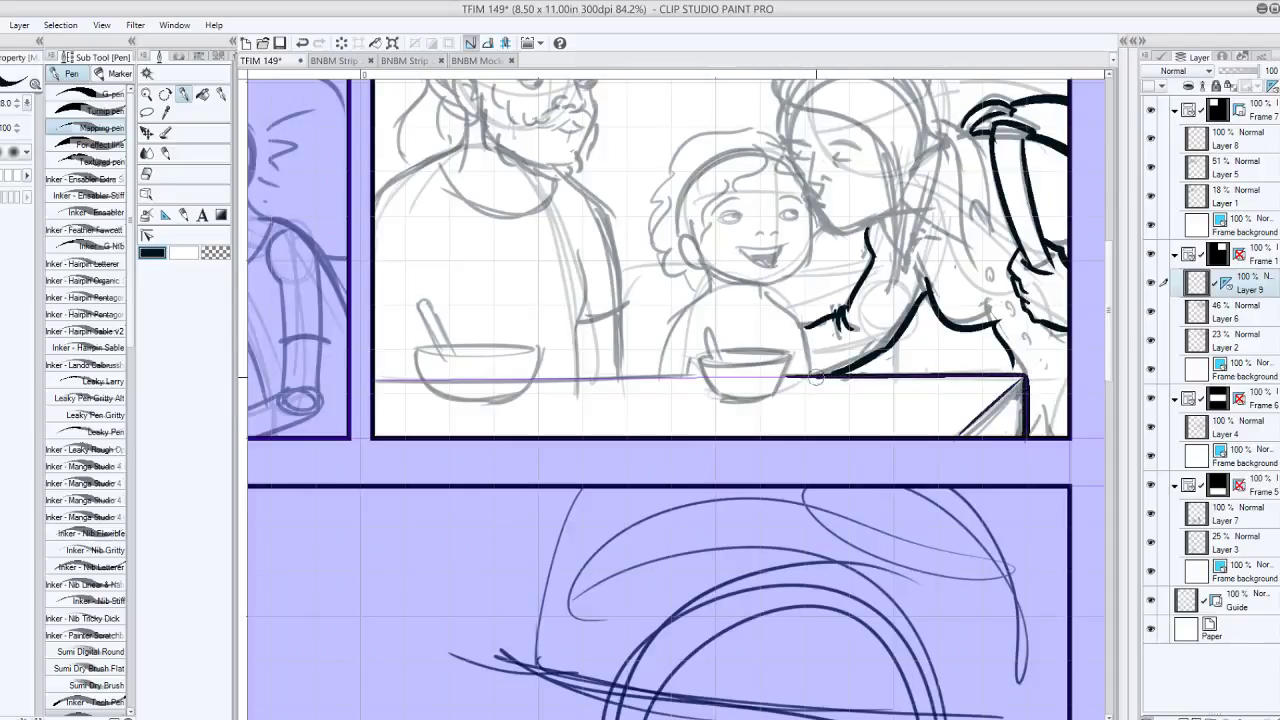
left_click_drag(816, 376, 540, 381)
left_click_drag(413, 378, 376, 380)
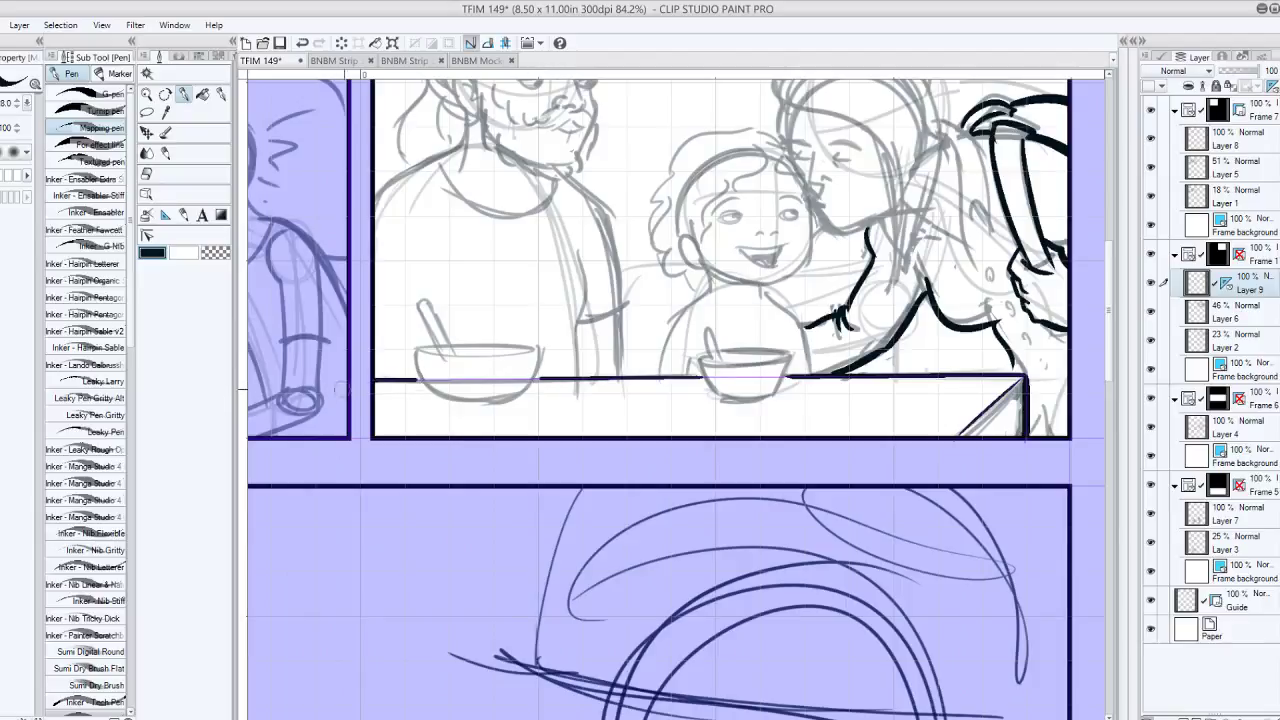
left_click_drag(541, 379, 701, 381)
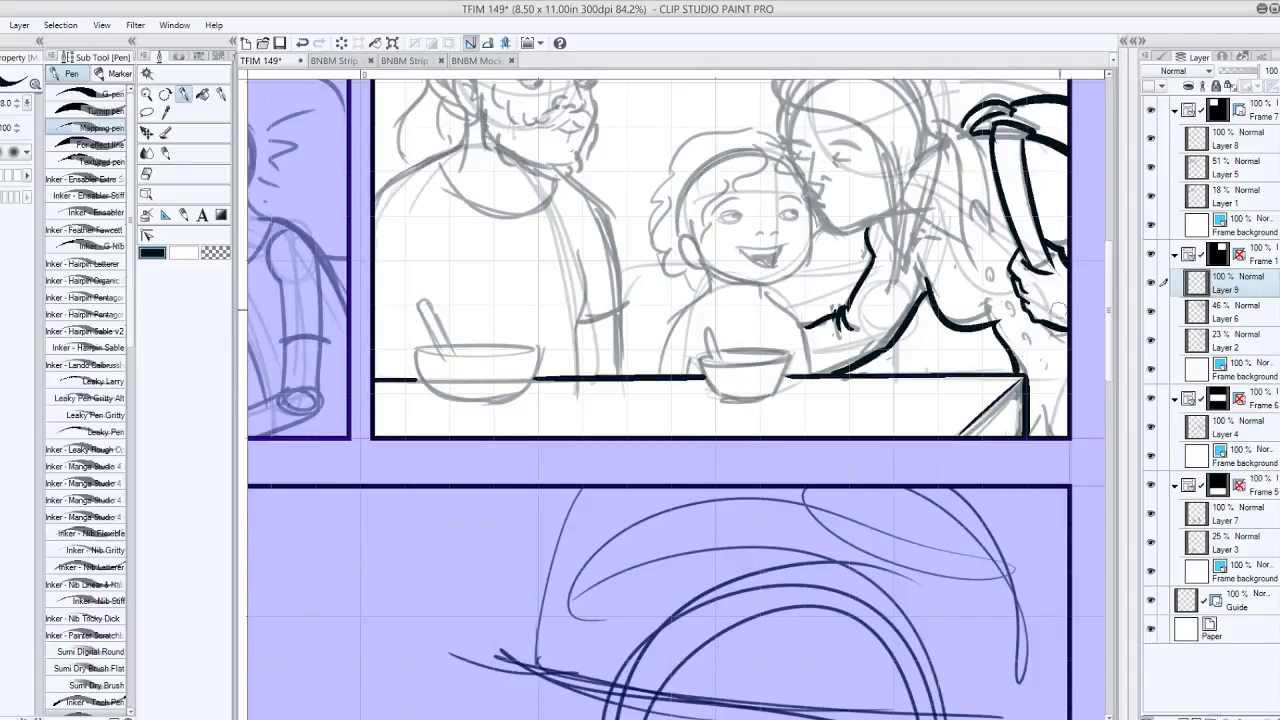
- Ink the zigzag folds beside the table corner and the hair strands falling behind the woman's shoulder
mouse_move(1034, 434)
left_mouse_down()
mouse_move(1050, 398)
mouse_move(1064, 424)
left_mouse_up()
mouse_move(1064, 190)
left_mouse_down()
mouse_move(877, 247)
mouse_move(924, 357)
left_mouse_up()
left_click_drag(870, 150, 830, 280)
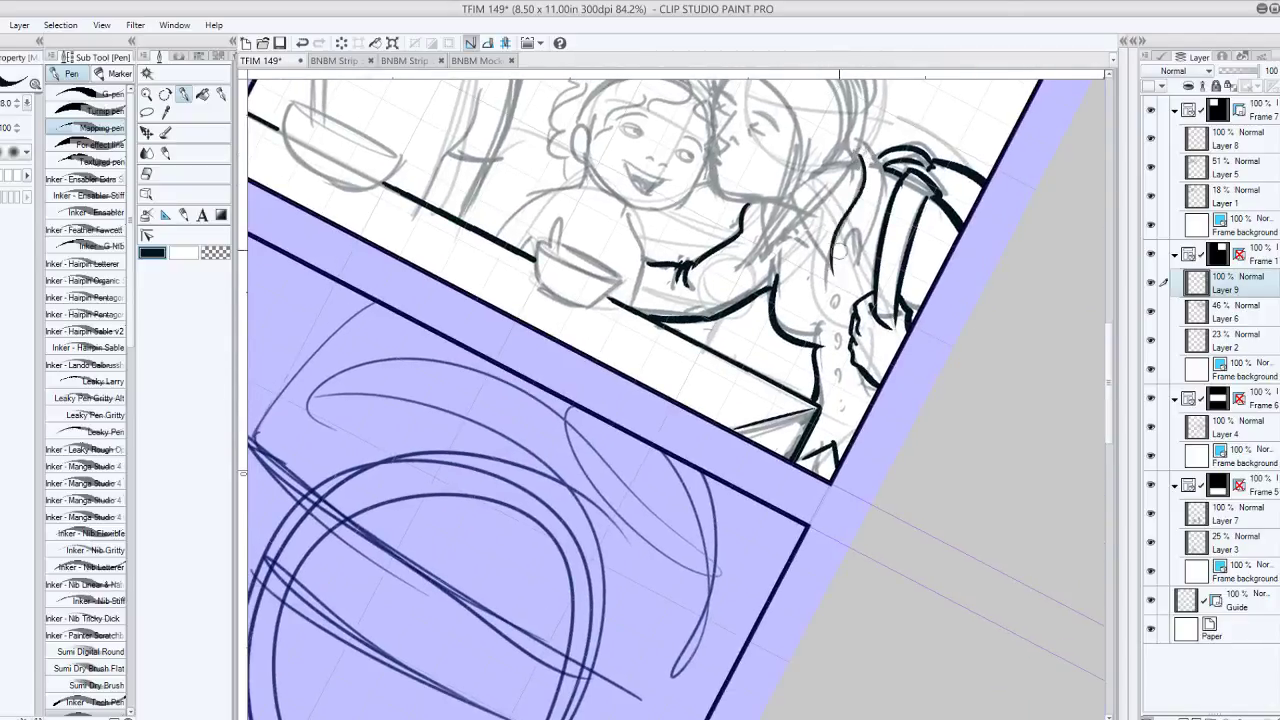
left_click_drag(881, 170, 895, 214)
left_click_drag(897, 133, 902, 160)
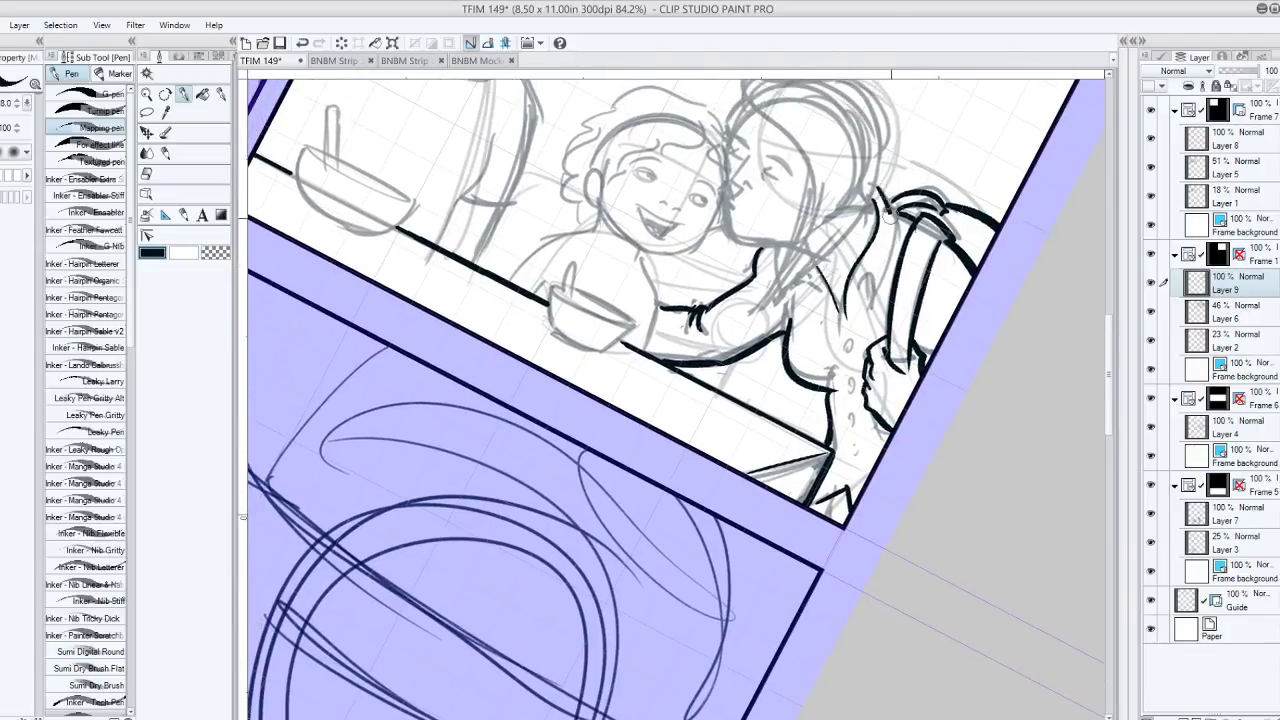
mouse_move(885, 215)
left_mouse_down()
mouse_move(868, 305)
mouse_move(852, 295)
left_mouse_up()
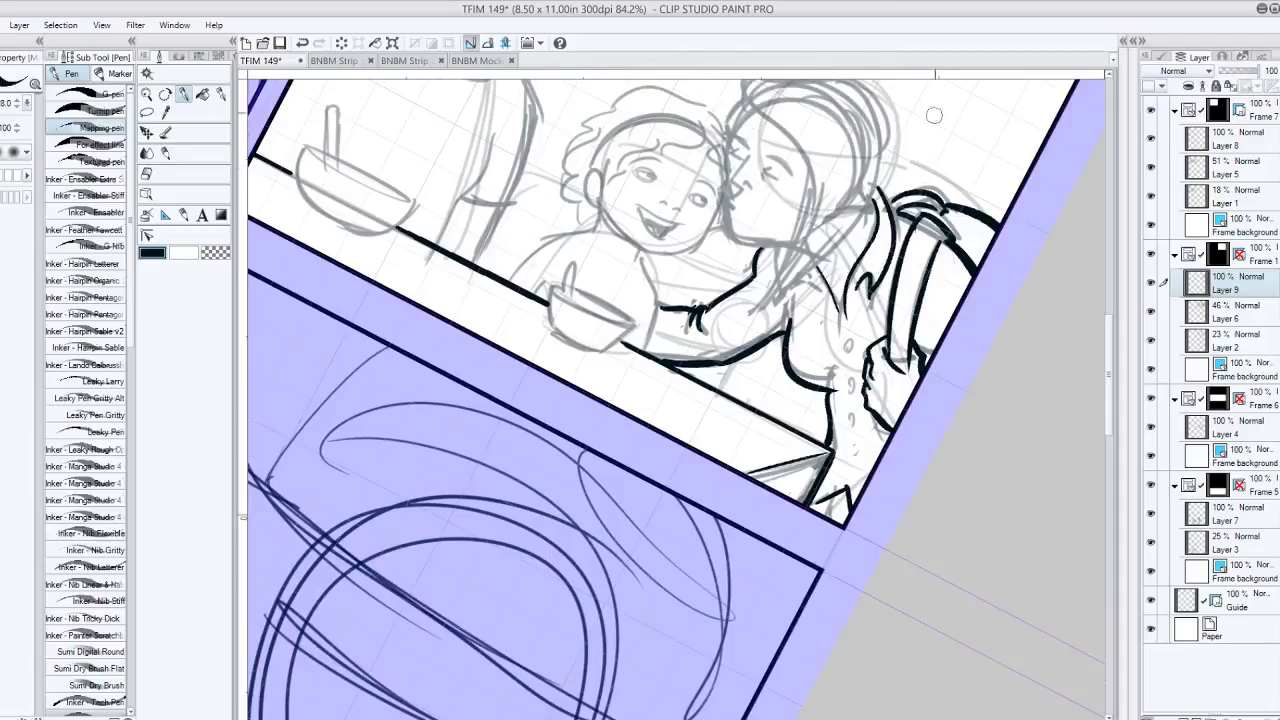
- Ink the crown of the woman's hair from the forelock over and down the back of her head
left_click_drag(934, 115, 989, 170)
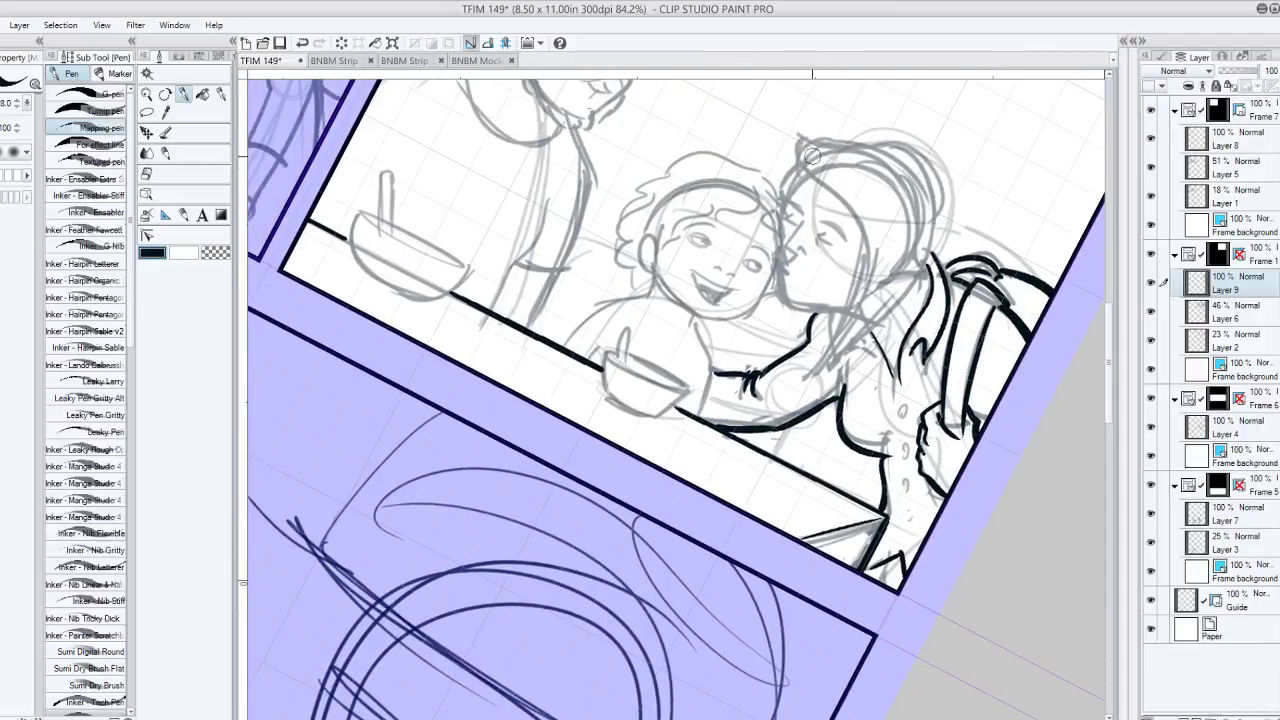
left_click_drag(818, 136, 932, 210)
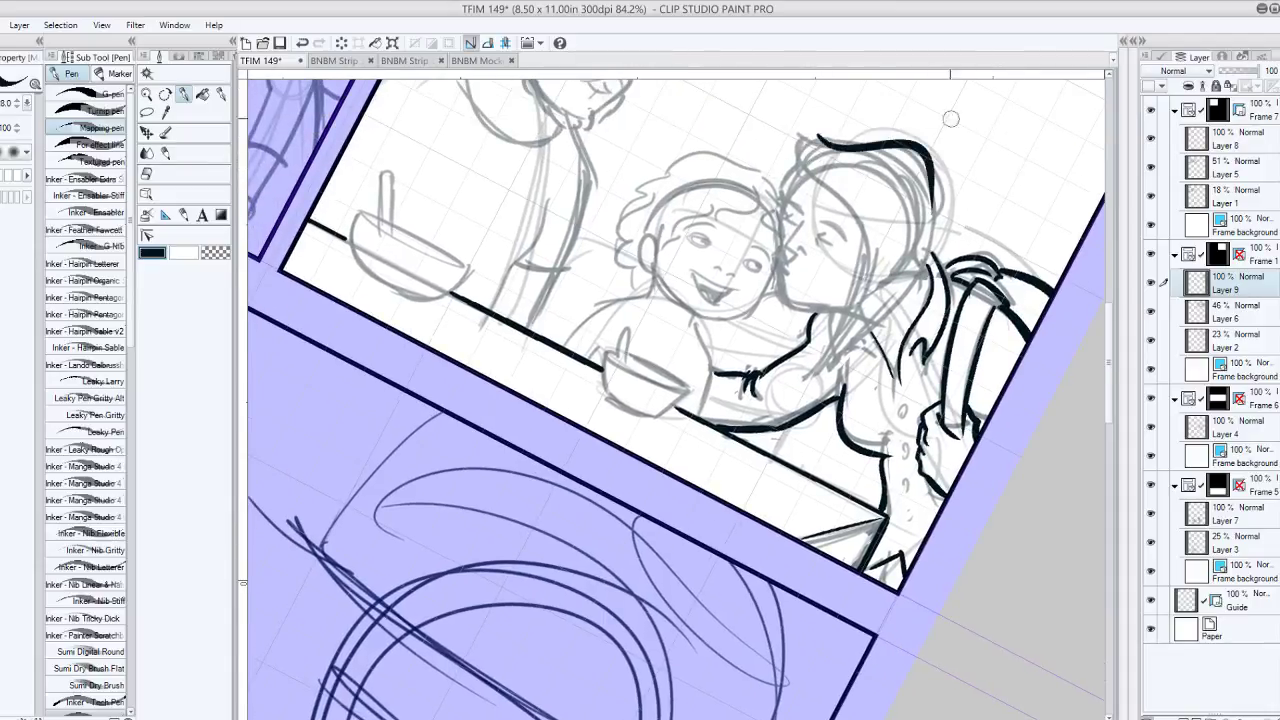
key("ctrl+z")
mouse_move(806, 138)
left_mouse_down()
mouse_move(930, 205)
mouse_move(920, 268)
left_mouse_up()
key("ctrl+z")
mouse_move(922, 172)
left_mouse_down()
mouse_move(906, 283)
mouse_move(889, 302)
mouse_move(937, 264)
mouse_move(876, 331)
left_mouse_up()
key("ctrl+z")
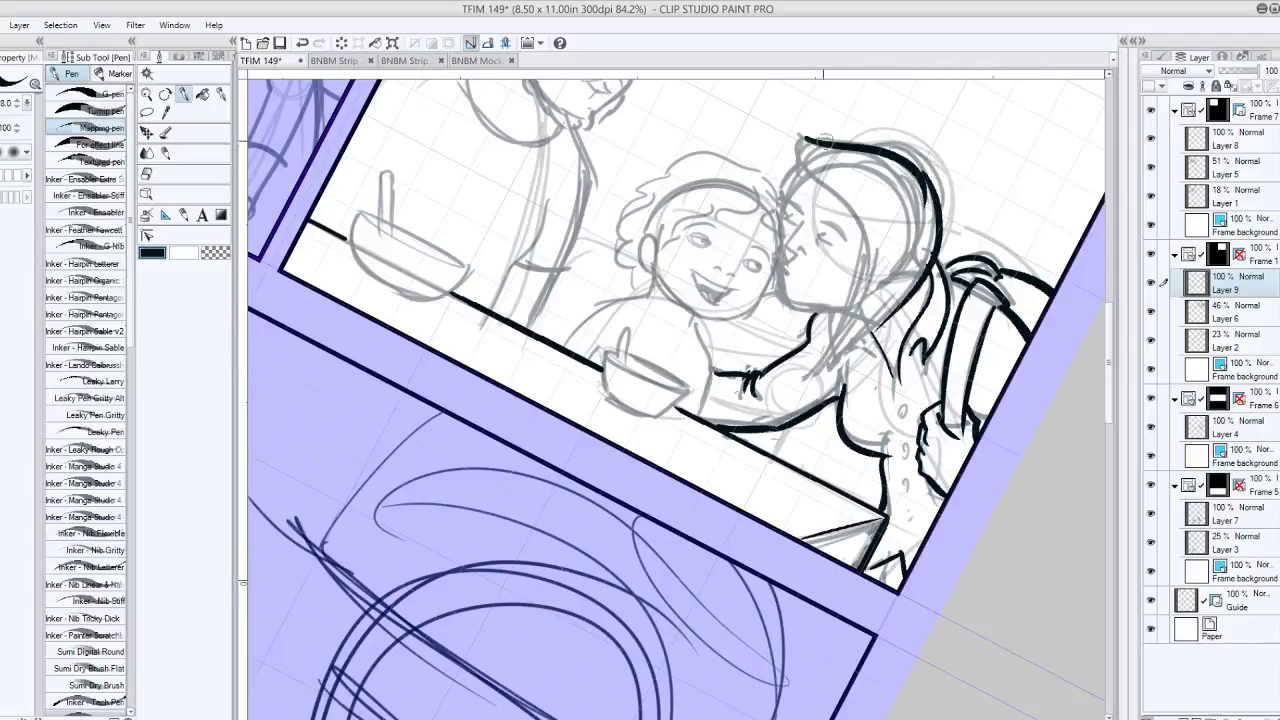
- Ink the woman's hair sweeping from the forelock past her face into long pointed strands over her shoulder
mouse_move(822, 141)
left_mouse_down()
mouse_move(800, 180)
mouse_move(866, 250)
left_mouse_up()
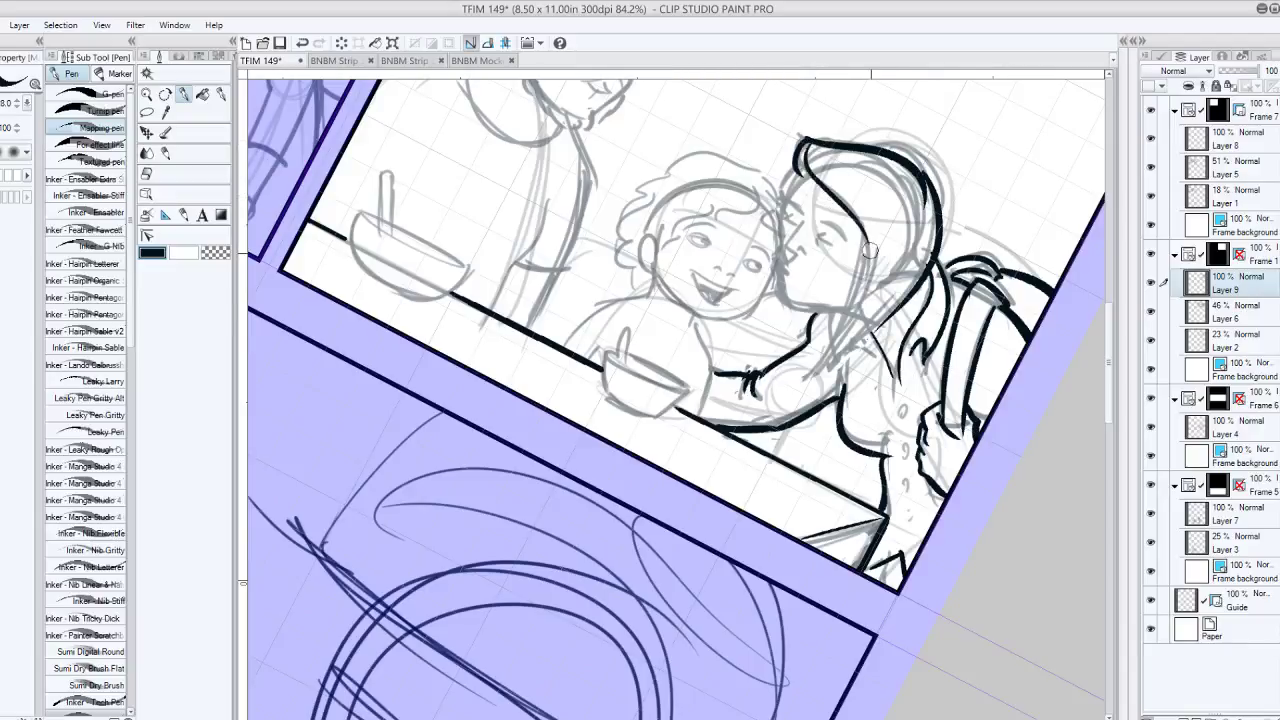
key("ctrl+z")
mouse_move(807, 141)
left_mouse_down()
mouse_move(863, 263)
mouse_move(810, 382)
mouse_move(864, 304)
left_mouse_up()
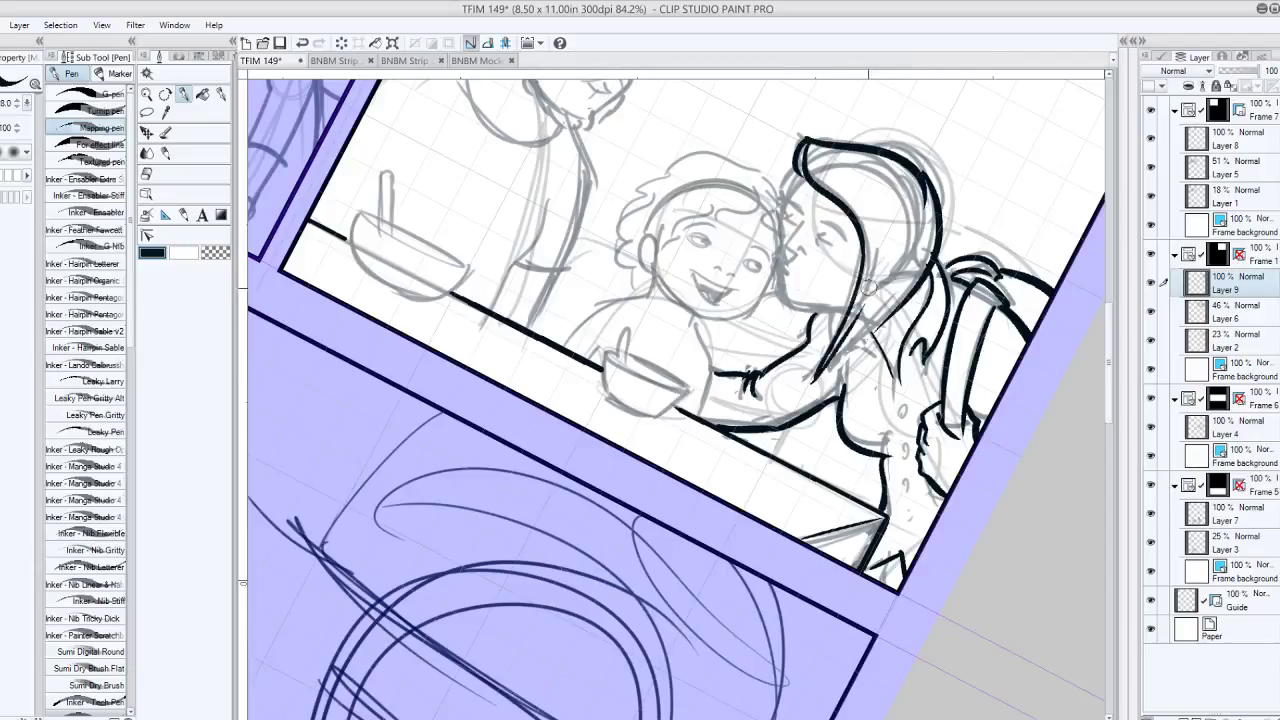
key("ctrl+z")
mouse_move(816, 380)
left_mouse_down()
mouse_move(889, 214)
mouse_move(836, 357)
mouse_move(905, 262)
left_mouse_up()
mouse_move(838, 362)
left_mouse_down()
mouse_move(900, 284)
mouse_move(898, 310)
left_mouse_up()
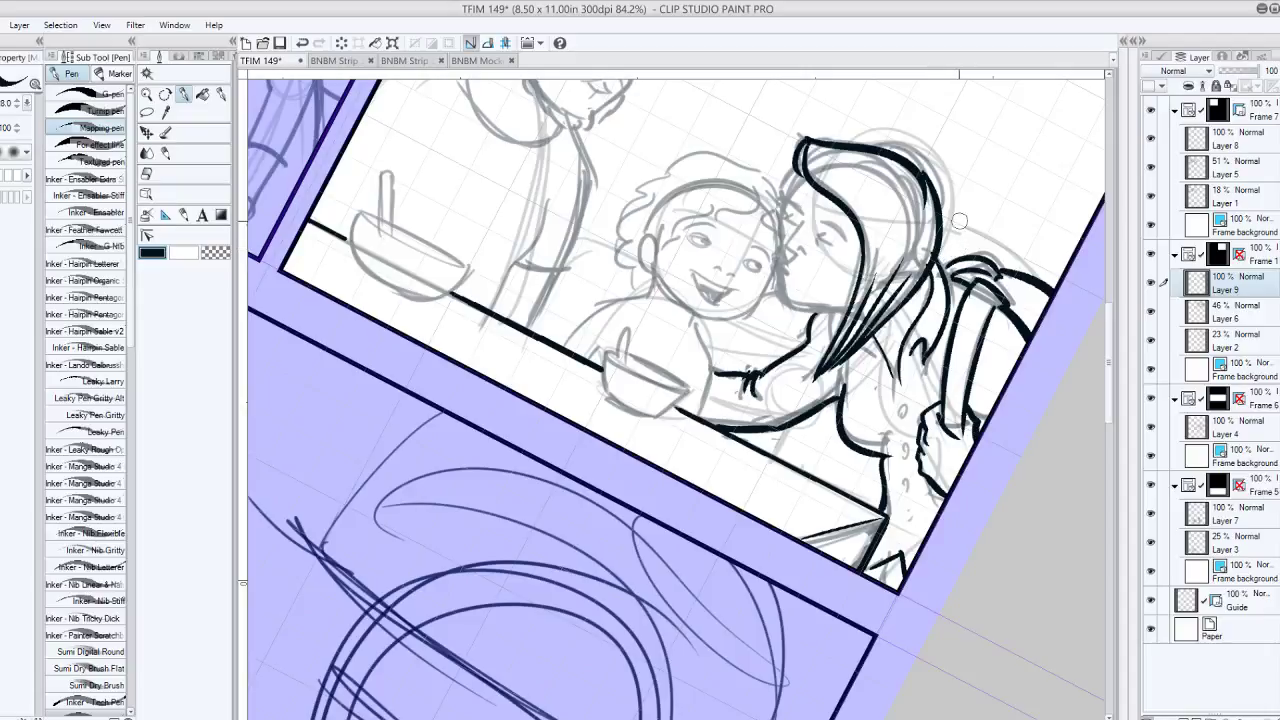
- Ink the small fold at the woman's collar and fill in the row of round buttons down her dress
left_click_drag(959, 221, 928, 170)
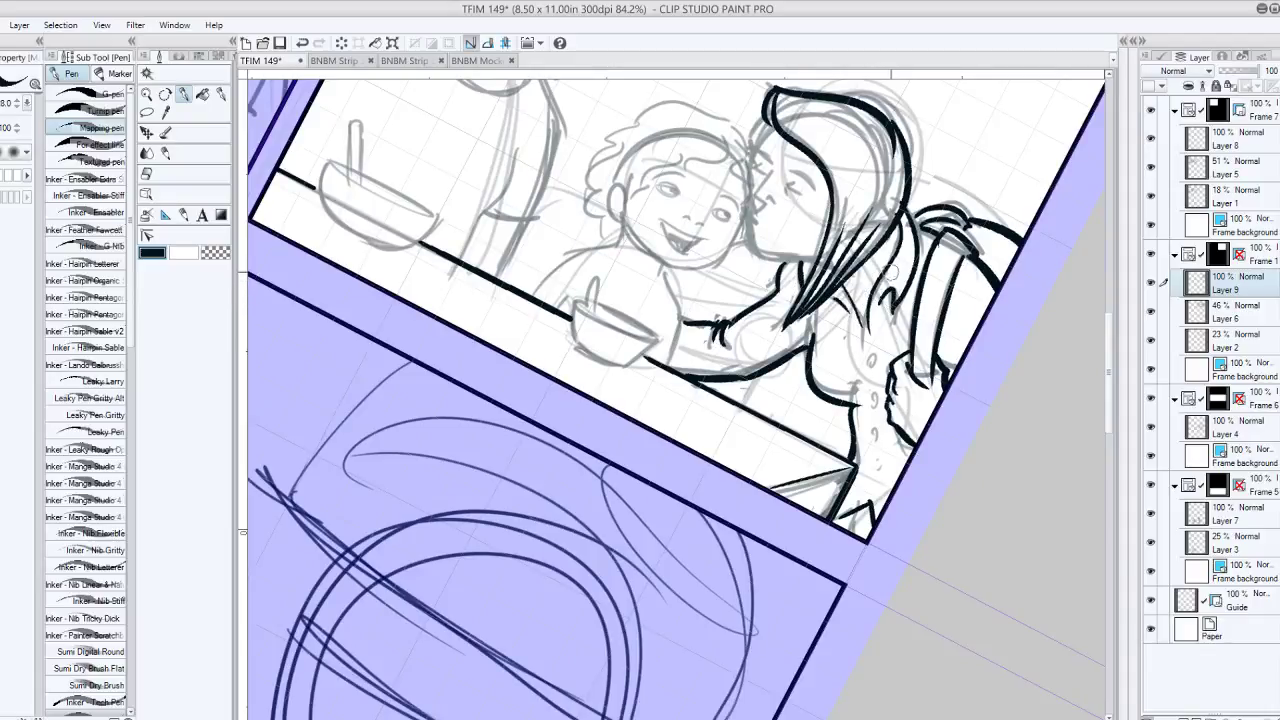
left_click_drag(867, 327, 874, 347)
left_click_drag(913, 162, 885, 94)
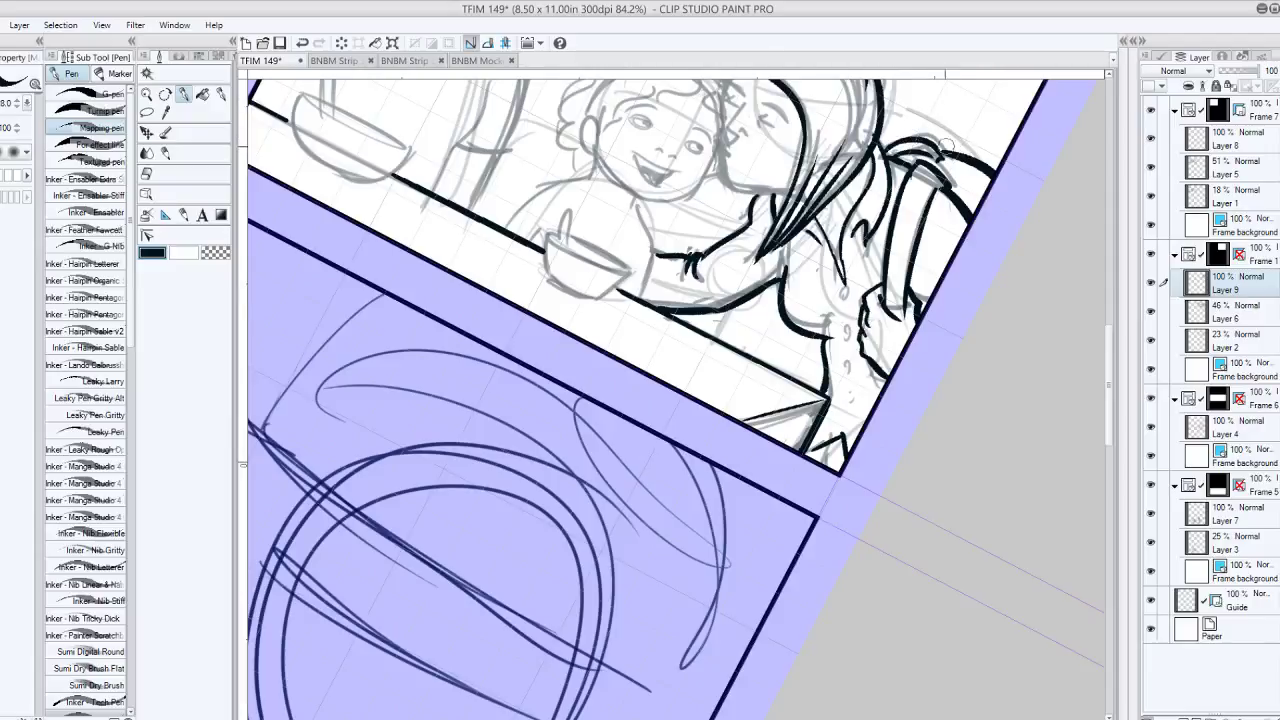
left_click(846, 295)
left_click(848, 330)
left_click(851, 366)
left_click(852, 399)
- Ink the child's ear, neck and both shoulder lines down to the tabletop
left_click_drag(901, 310, 979, 373)
key("ctrl+@")
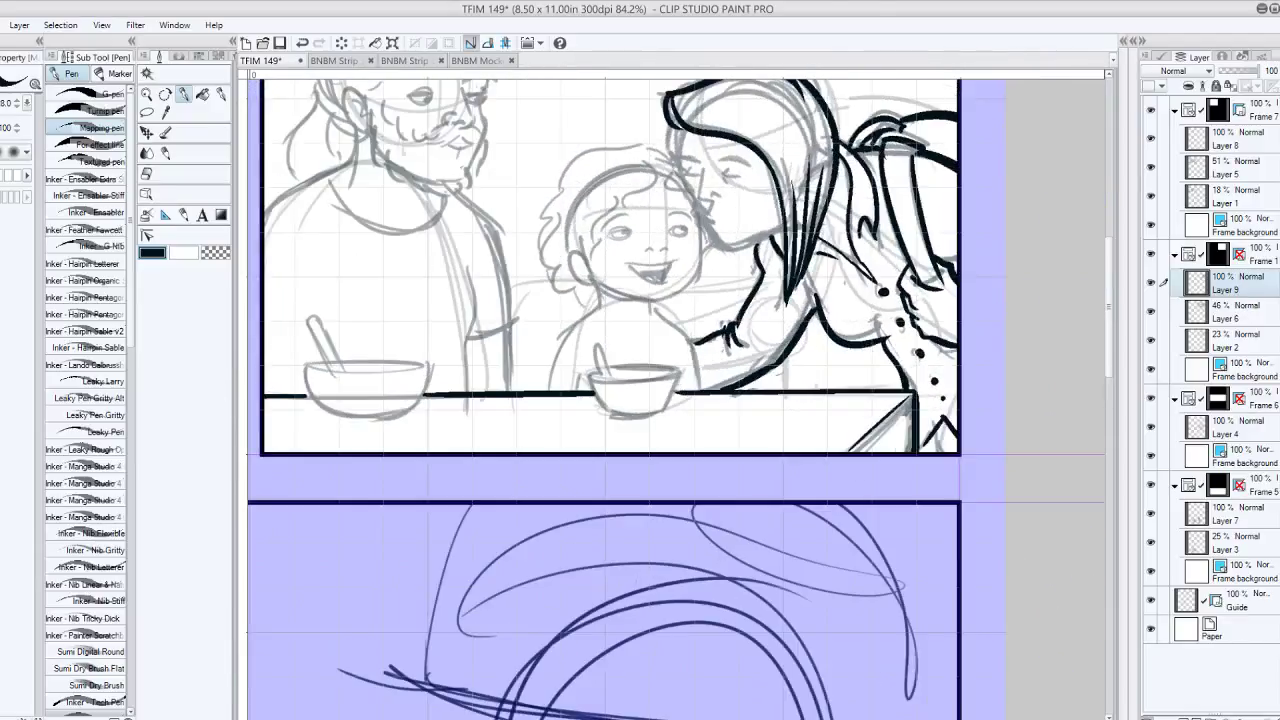
left_click_drag(901, 340, 1020, 312)
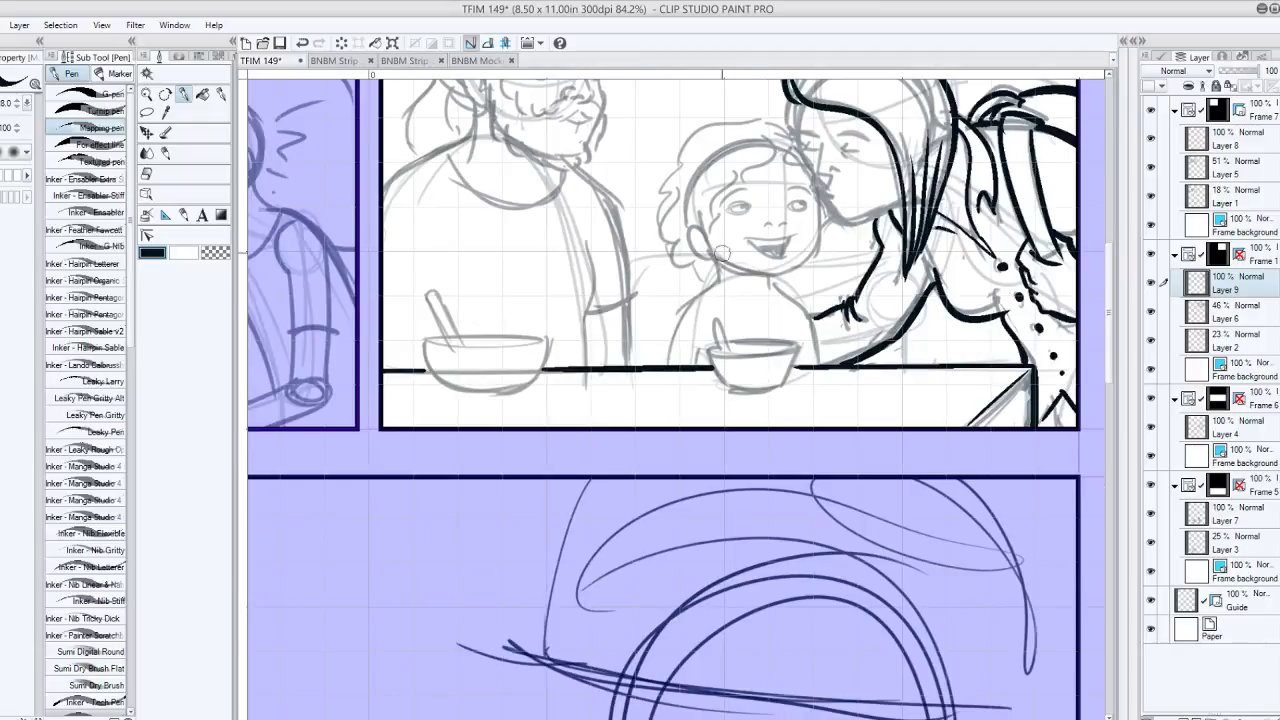
left_click_drag(700, 230, 706, 260)
left_click_drag(716, 274, 676, 352)
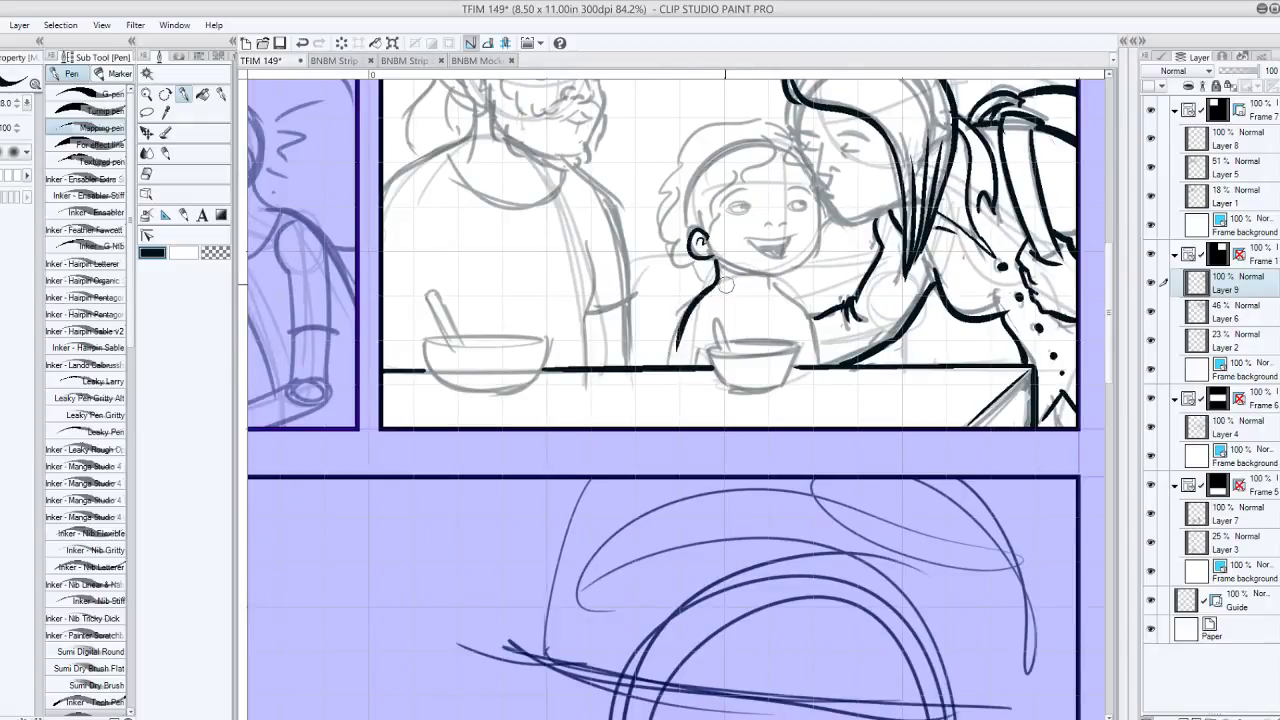
key("ctrl+z")
left_click_drag(715, 262, 678, 362)
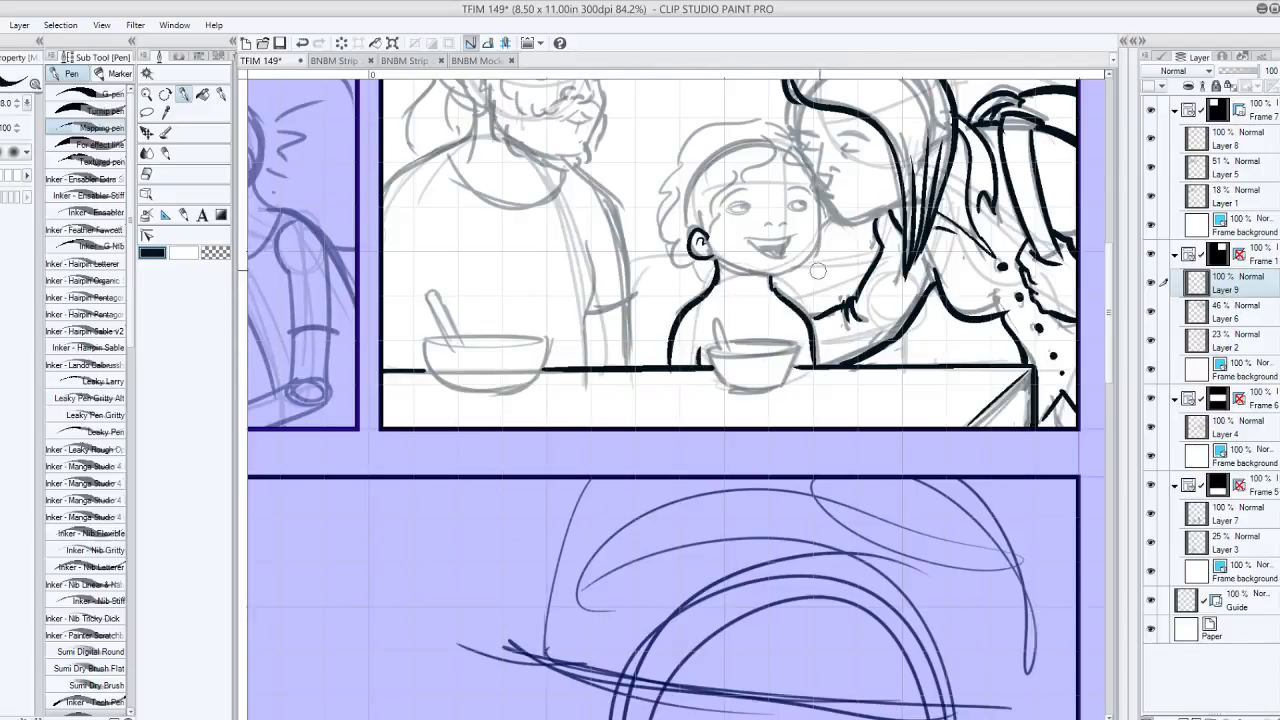
- Ink the elliptical rim of the bowl in front of the child
left_click_drag(894, 259, 781, 343)
mouse_move(405, 235)
left_mouse_down()
mouse_move(376, 297)
mouse_move(388, 187)
left_mouse_up()
scroll(393, 392, "up", 2)
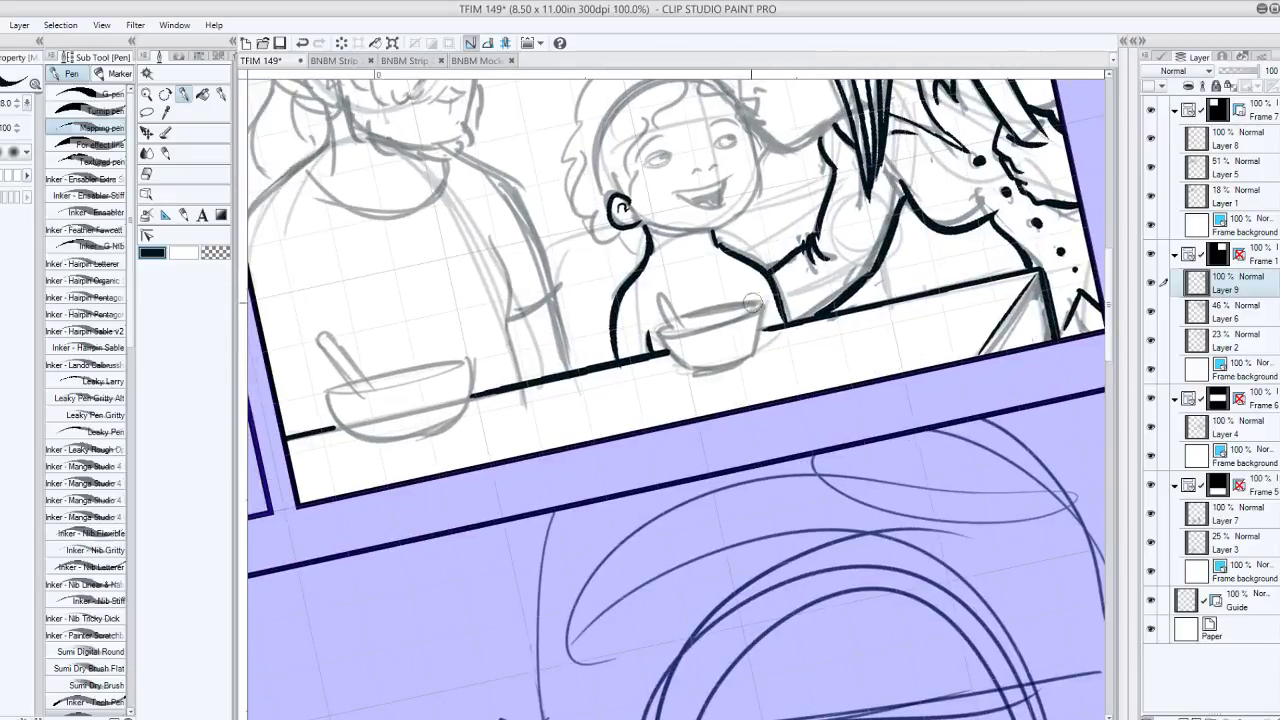
mouse_move(660, 335)
left_mouse_down()
mouse_move(712, 326)
mouse_move(783, 265)
mouse_move(783, 318)
mouse_move(669, 326)
mouse_move(752, 304)
left_mouse_up()
key("ctrl+z")
key("ctrl+z")
left_click_drag(659, 335, 775, 299)
key("ctrl+z")
key("ctrl+z")
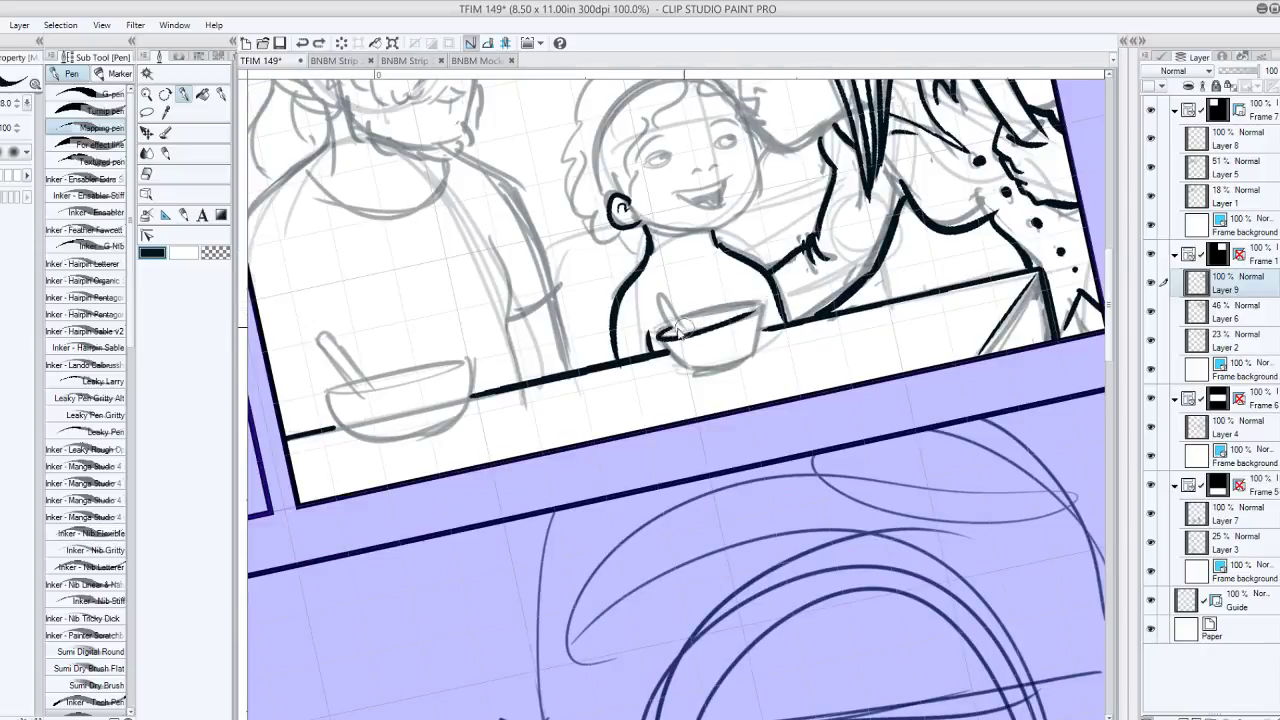
left_click_drag(668, 329, 762, 307)
left_click_drag(682, 318, 766, 304)
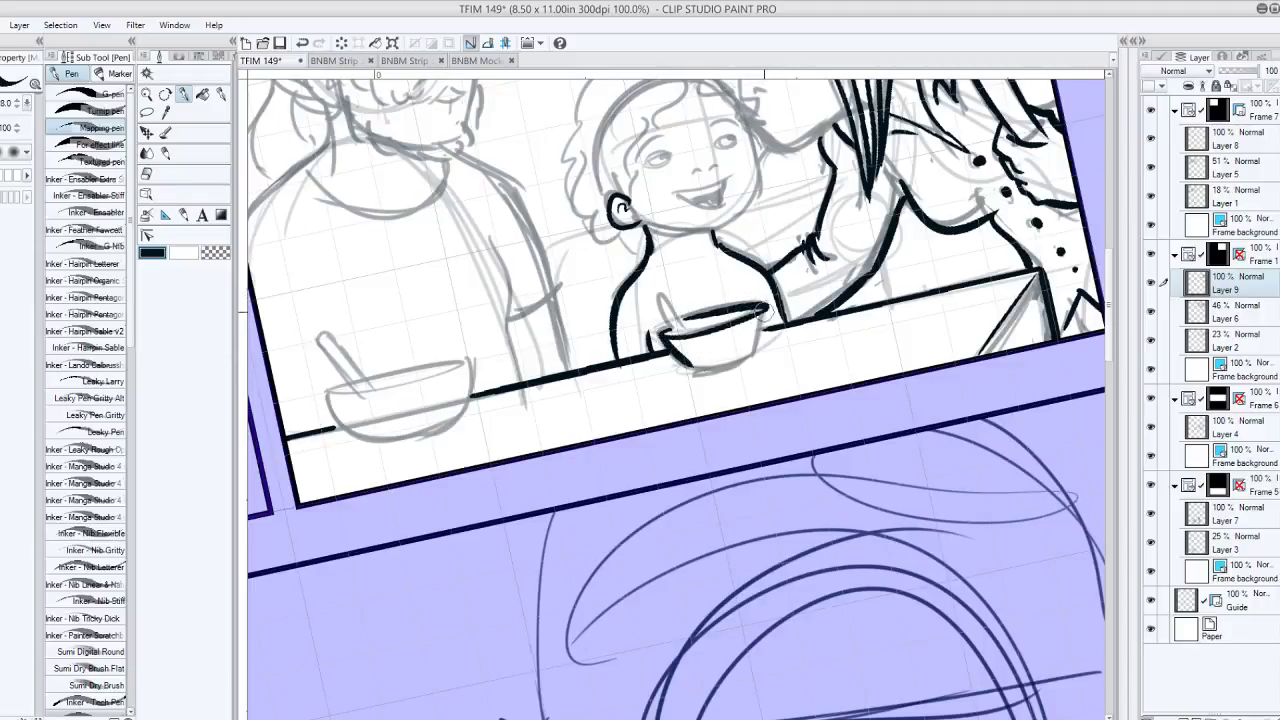
- Ink the sides and base of the child's bowl and the spoon standing in it
key("ctrl+z")
mouse_move(758, 335)
left_mouse_down()
mouse_move(697, 369)
mouse_move(758, 353)
mouse_move(726, 290)
mouse_move(676, 332)
mouse_move(664, 296)
left_mouse_up()
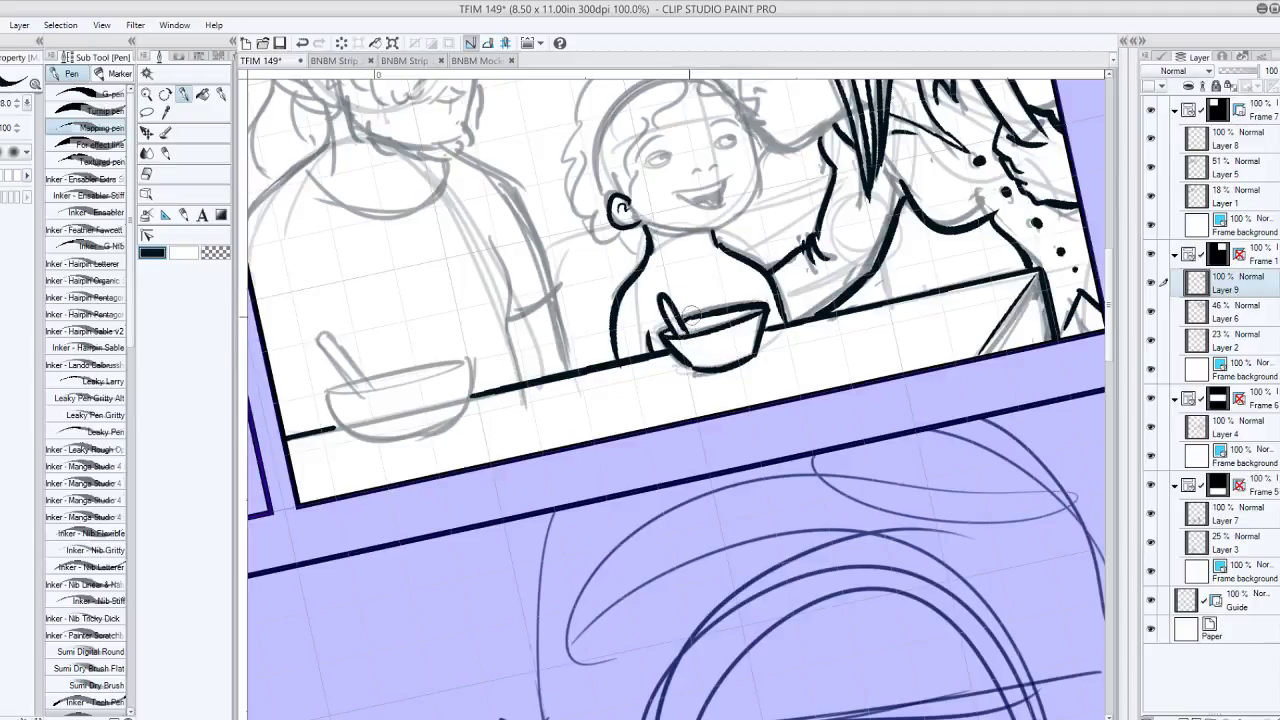
left_click_drag(700, 306, 725, 355)
- Ink the child's cheek and jawline from beside the eye around the chin to the ear
left_click_drag(806, 206, 764, 280)
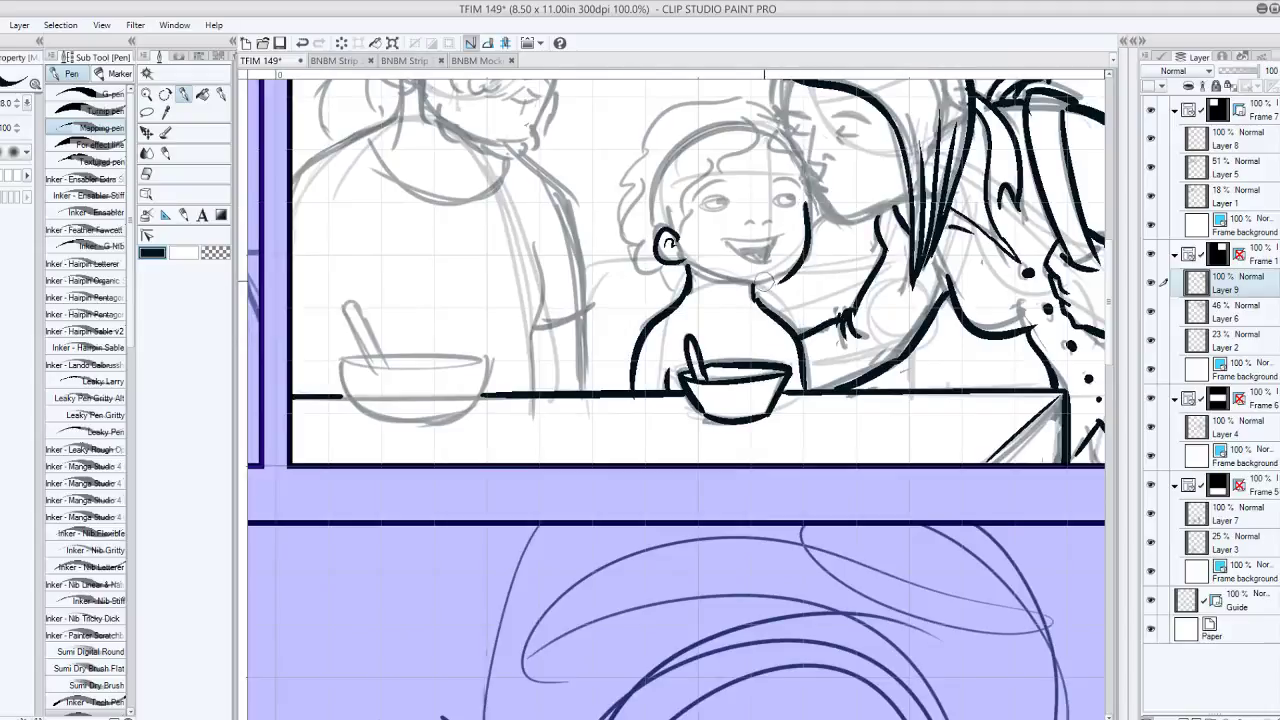
key("ctrl+z")
mouse_move(806, 205)
left_mouse_down()
mouse_move(799, 250)
mouse_move(806, 210)
mouse_move(760, 285)
mouse_move(781, 261)
mouse_move(706, 268)
mouse_move(741, 257)
mouse_move(745, 281)
mouse_move(782, 263)
left_mouse_up()
key("ctrl+z")
key("ctrl+z")
left_click_drag(680, 268, 758, 273)
key("ctrl+z")
left_click_drag(680, 262, 766, 270)
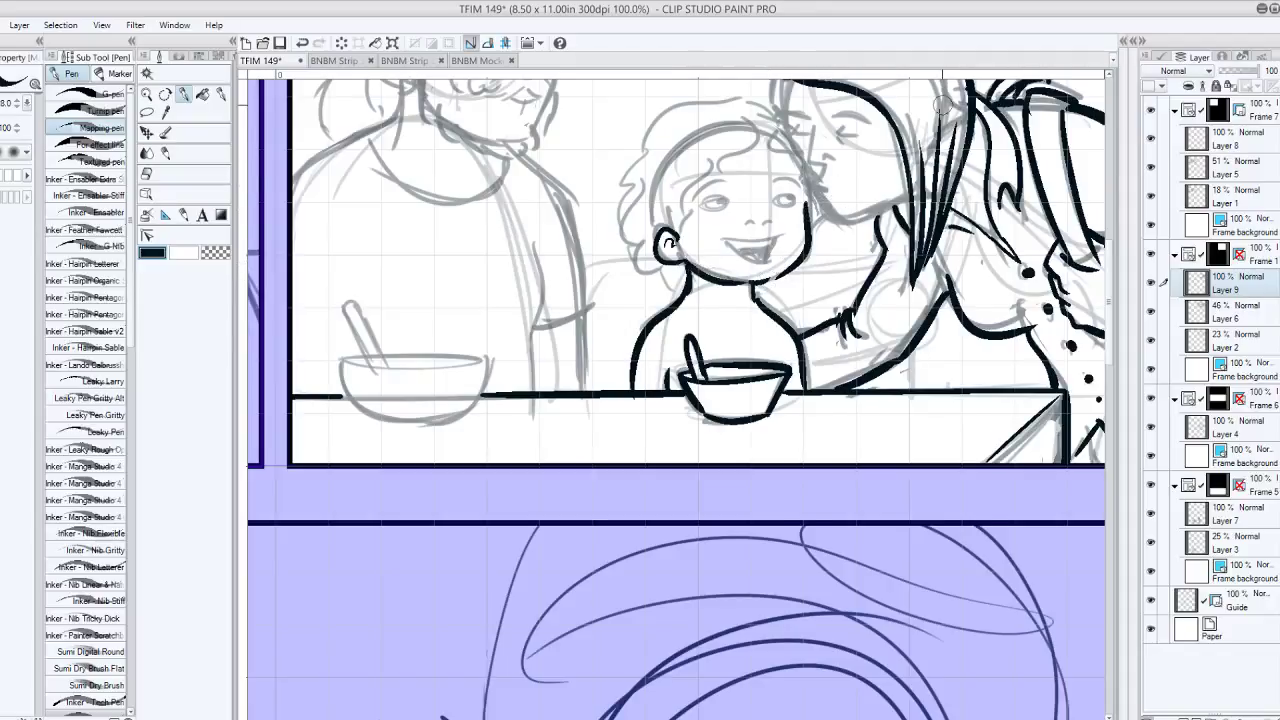
- Ink the wavy curls of the child's hairline across the forehead and down to the ear
mouse_move(942, 105)
left_mouse_down()
mouse_move(876, 191)
mouse_move(853, 163)
mouse_move(877, 135)
mouse_move(899, 223)
mouse_move(931, 182)
mouse_move(952, 224)
mouse_move(917, 156)
mouse_move(940, 162)
left_mouse_up()
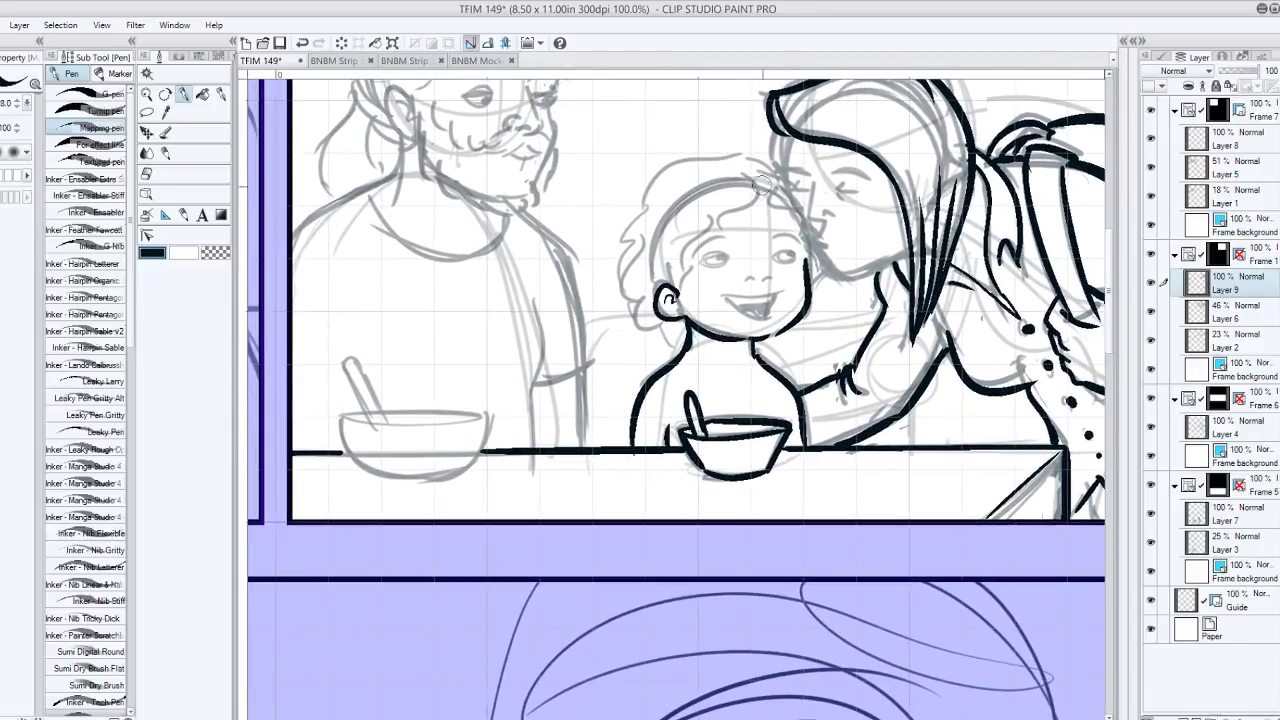
mouse_move(748, 177)
left_mouse_down()
mouse_move(721, 234)
mouse_move(683, 242)
mouse_move(697, 289)
mouse_move(697, 265)
mouse_move(680, 260)
mouse_move(682, 292)
left_mouse_up()
mouse_move(748, 179)
left_mouse_down()
mouse_move(810, 210)
mouse_move(800, 238)
left_mouse_up()
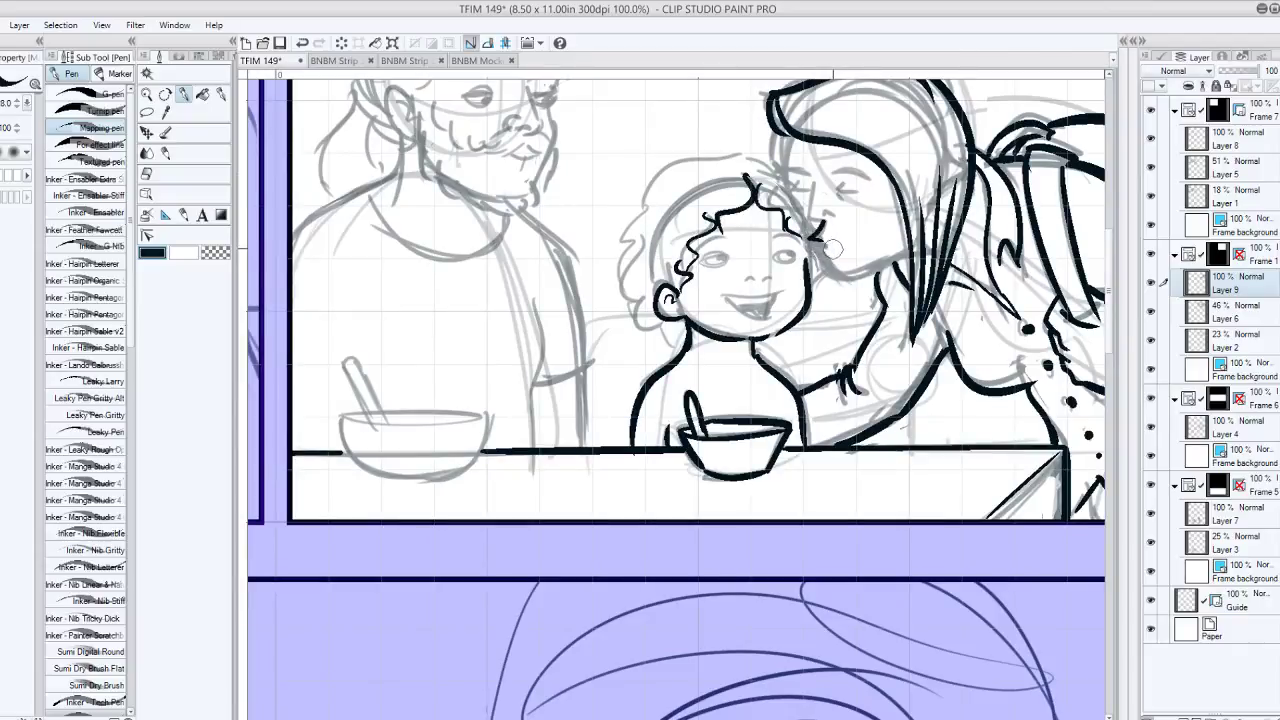
- Ink the woman's kissing profile with her lips, chin and jawline up to the hair
mouse_move(807, 236)
left_mouse_down()
mouse_move(862, 271)
mouse_move(890, 257)
mouse_move(825, 267)
mouse_move(900, 250)
left_mouse_up()
key("ctrl+z")
key("ctrl+z")
key("ctrl+z")
key("ctrl+z")
key("ctrl+z")
left_click_drag(810, 246, 908, 242)
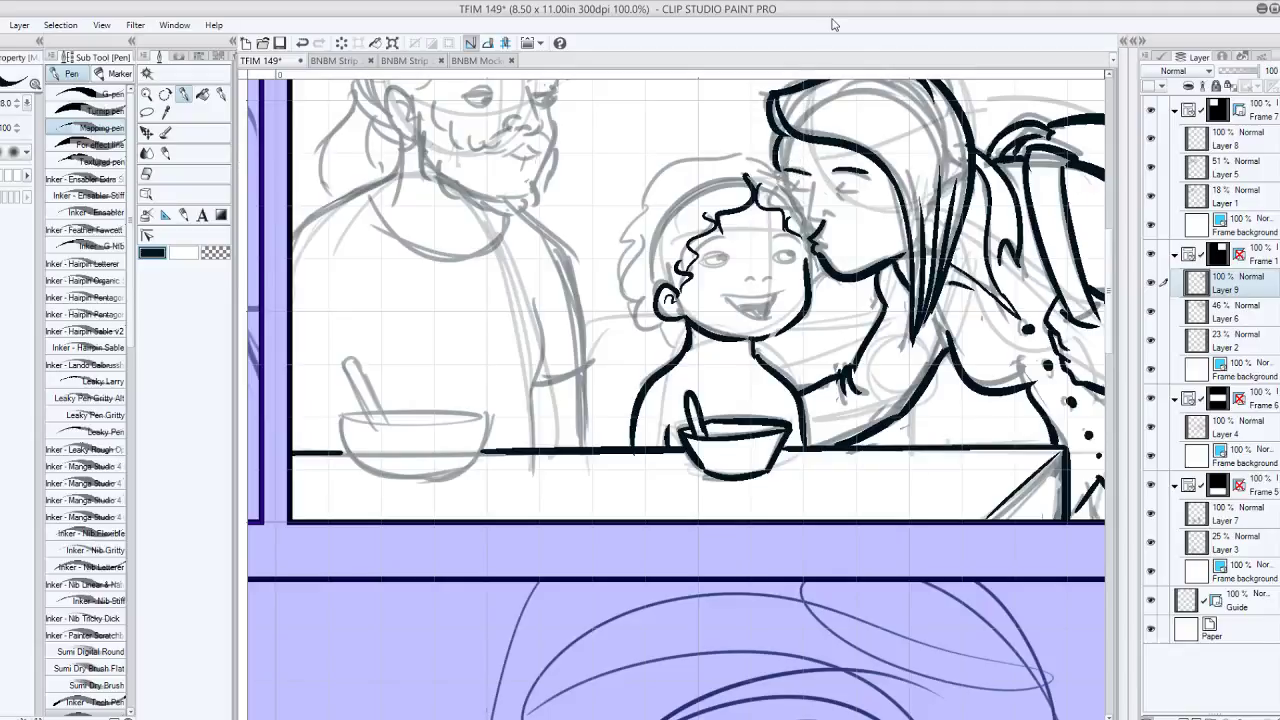
- Ink the woman's forehead edge, eyebrows, closed eyes and nose
key("ctrl+z")
mouse_move(784, 137)
left_mouse_down()
mouse_move(824, 157)
mouse_move(796, 168)
mouse_move(820, 172)
mouse_move(871, 163)
mouse_move(834, 172)
mouse_move(866, 180)
mouse_move(811, 177)
mouse_move(863, 183)
left_mouse_up()
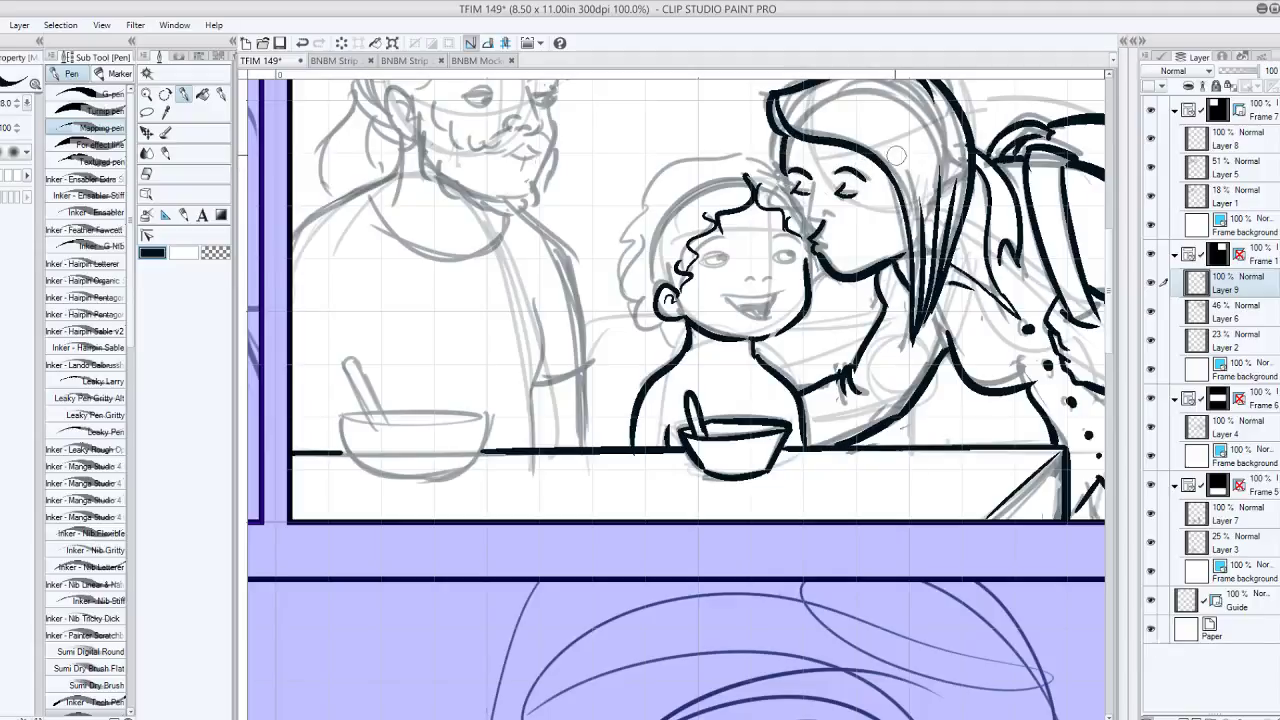
key("ctrl+z")
mouse_move(835, 192)
left_mouse_down()
mouse_move(860, 187)
mouse_move(813, 212)
mouse_move(835, 215)
left_mouse_up()
key("ctrl+z")
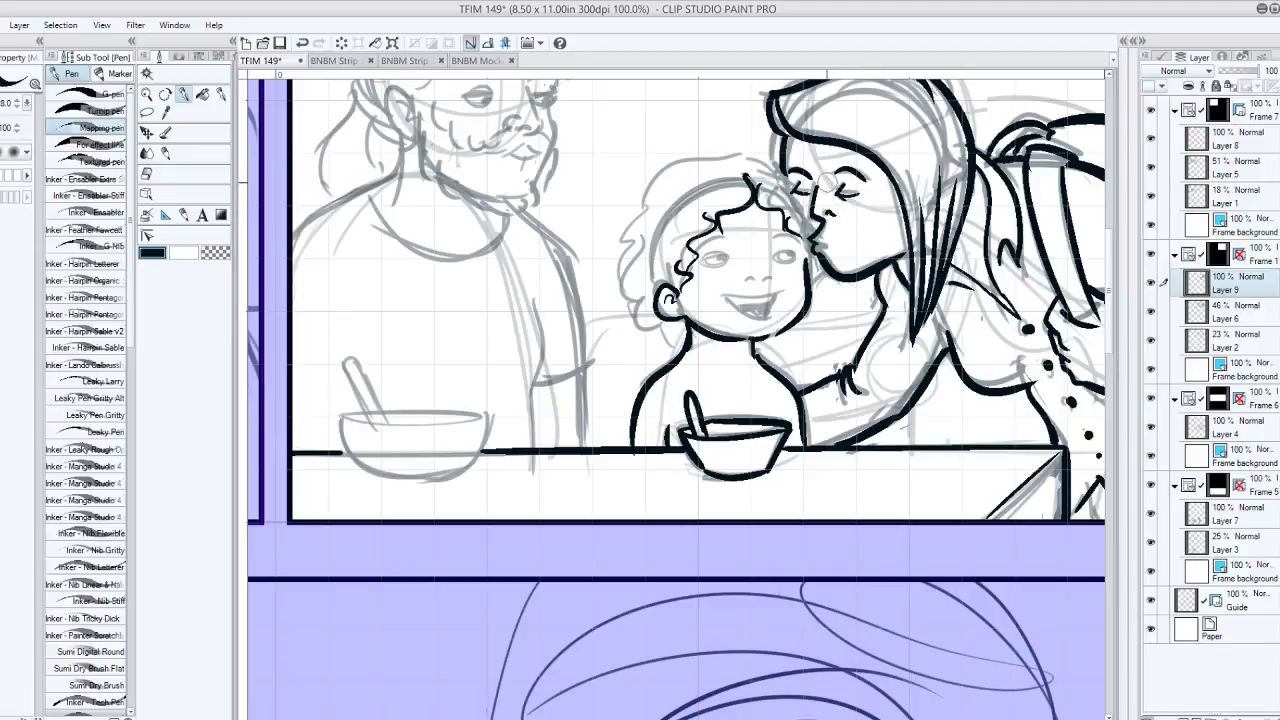
key("ctrl+z")
- Ink the outer outline of the child's curly hair from the woman's face around to below the ear
mouse_move(751, 159)
left_mouse_down()
mouse_move(789, 184)
mouse_move(817, 236)
left_mouse_up()
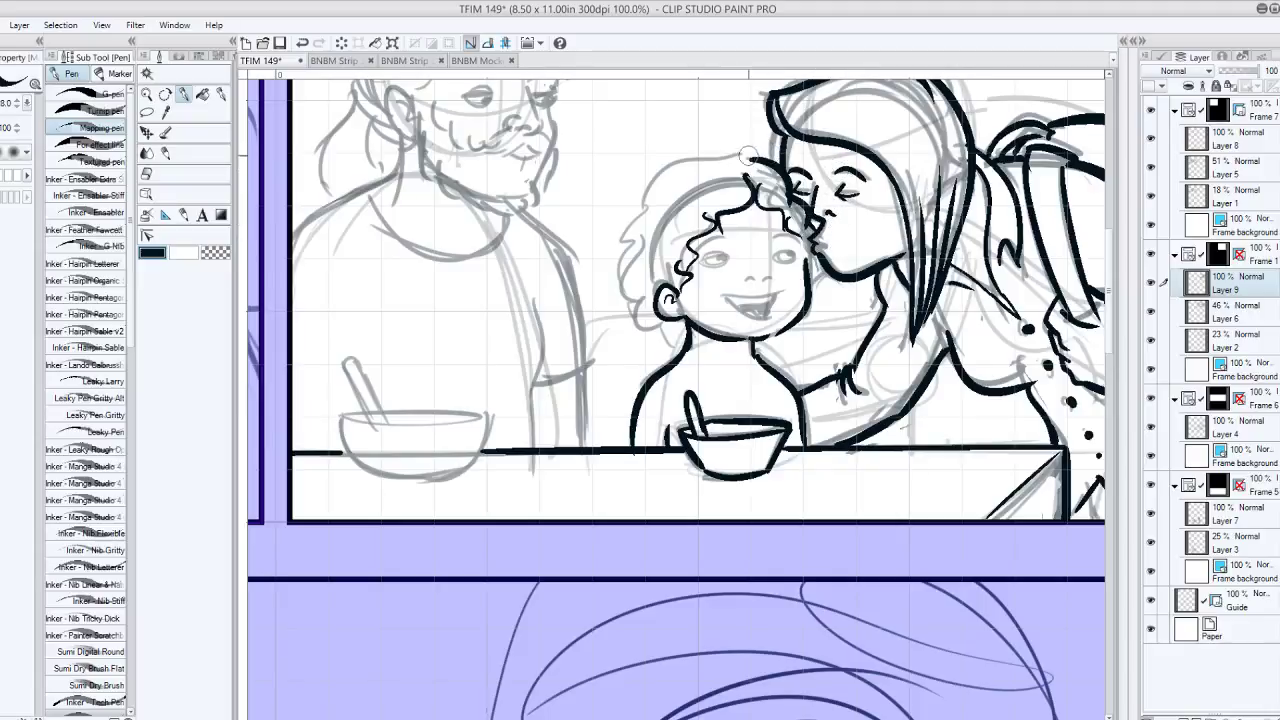
mouse_move(758, 158)
left_mouse_down()
mouse_move(719, 158)
mouse_move(648, 212)
left_mouse_up()
key("ctrl+z")
mouse_move(762, 162)
left_mouse_down()
mouse_move(667, 168)
mouse_move(639, 214)
mouse_move(632, 287)
left_mouse_up()
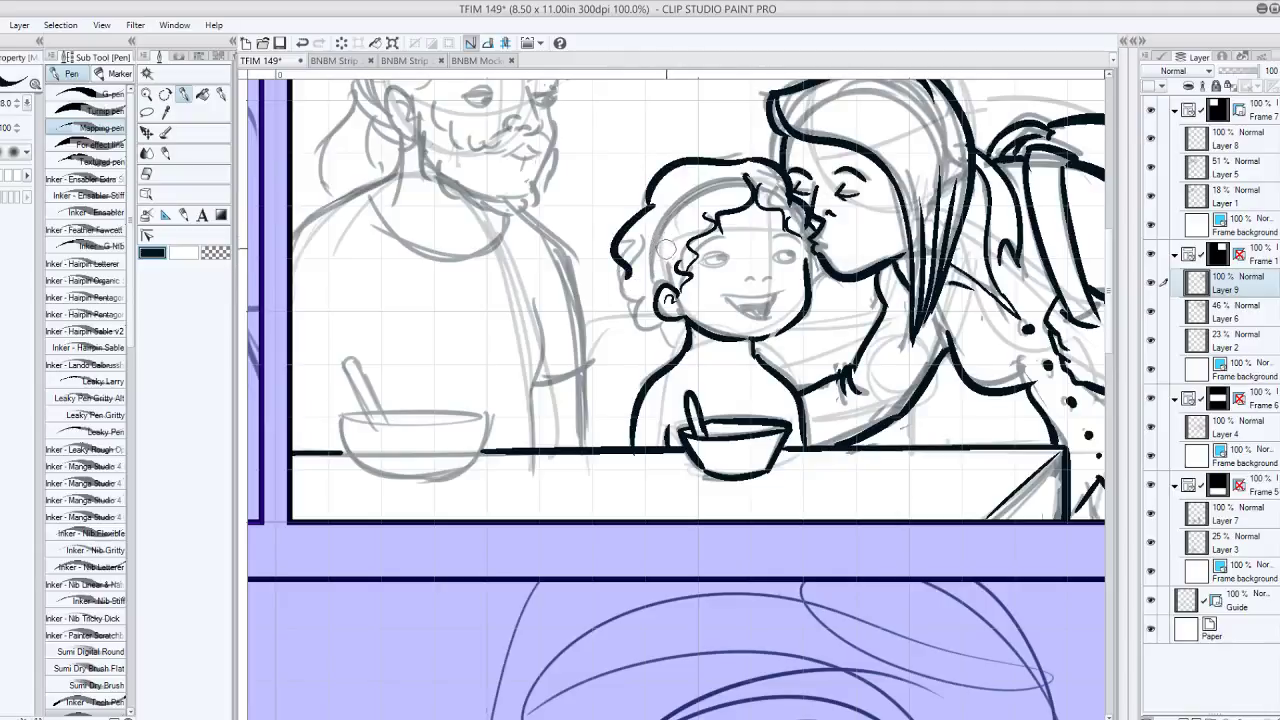
left_click_drag(628, 272, 675, 350)
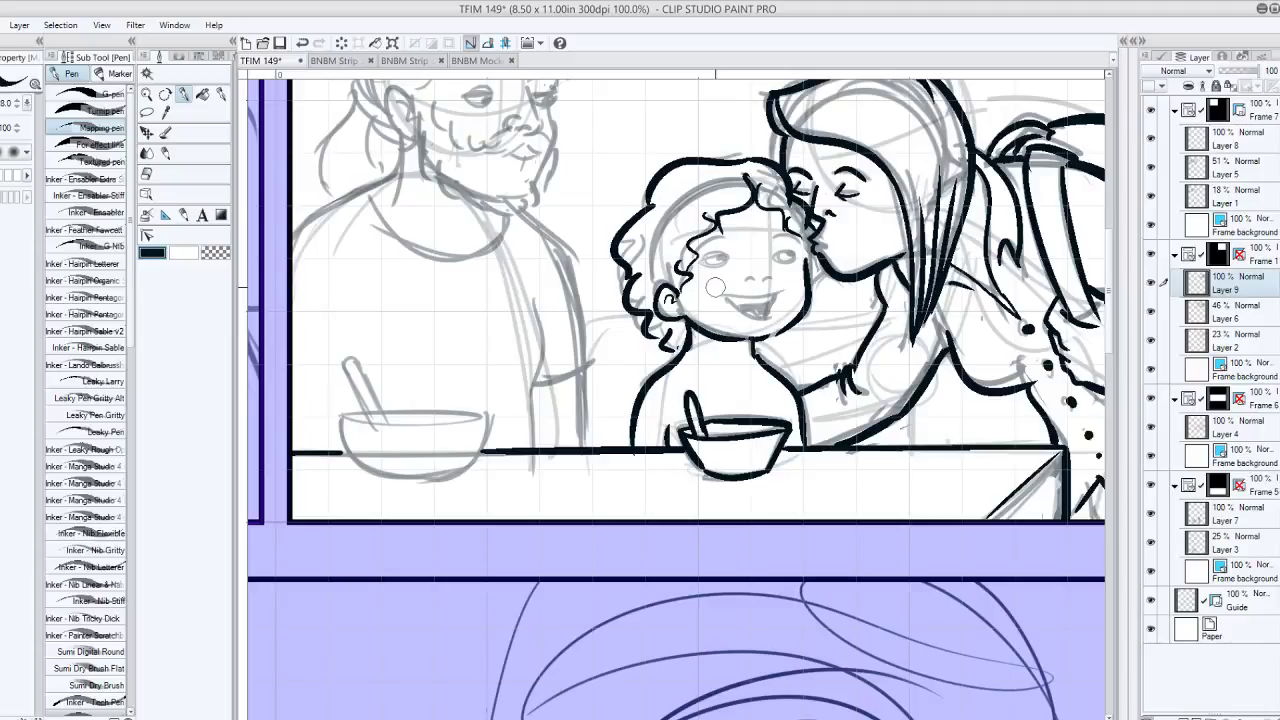
- Ink the child's facial features: eyebrows, nose, open smiling mouth and both eyes
left_click_drag(774, 226, 788, 246)
mouse_move(745, 283)
left_mouse_down()
mouse_move(781, 272)
mouse_move(761, 293)
mouse_move(726, 297)
mouse_move(778, 295)
mouse_move(729, 299)
mouse_move(772, 316)
left_mouse_up()
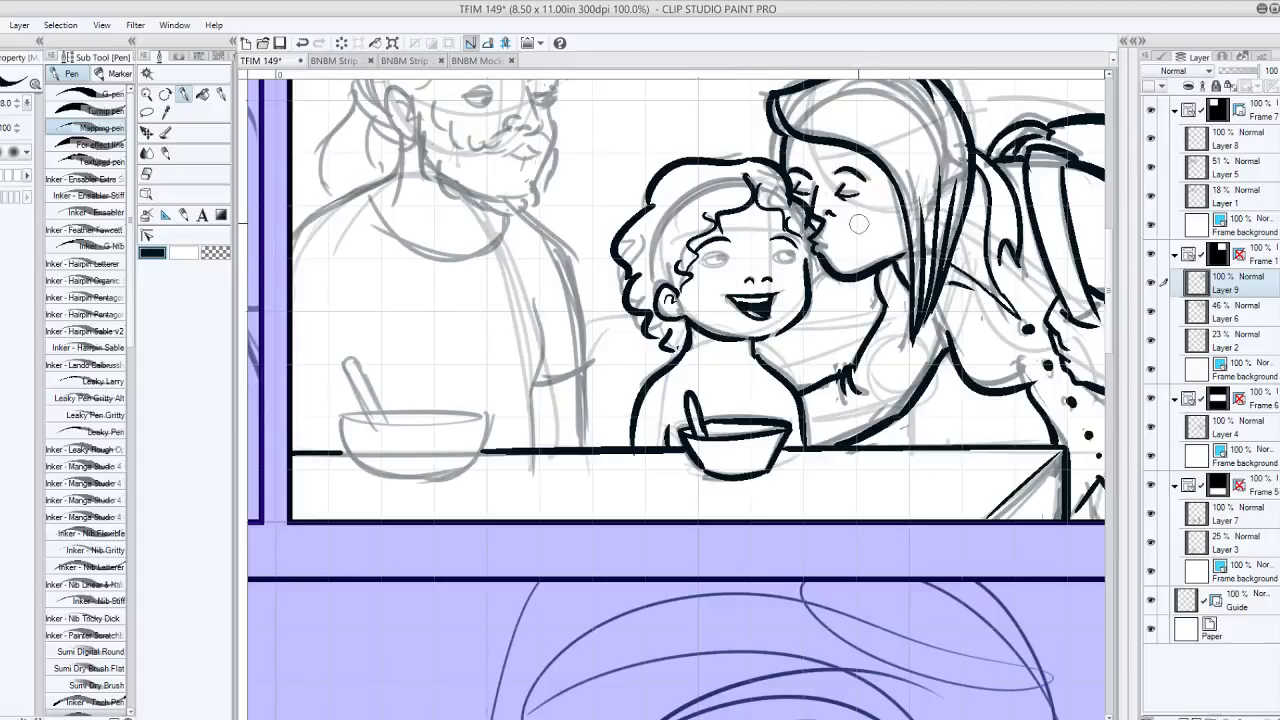
left_click_drag(698, 262, 730, 261)
key("ctrl+z")
left_click_drag(704, 260, 797, 257)
key("ctrl+z")
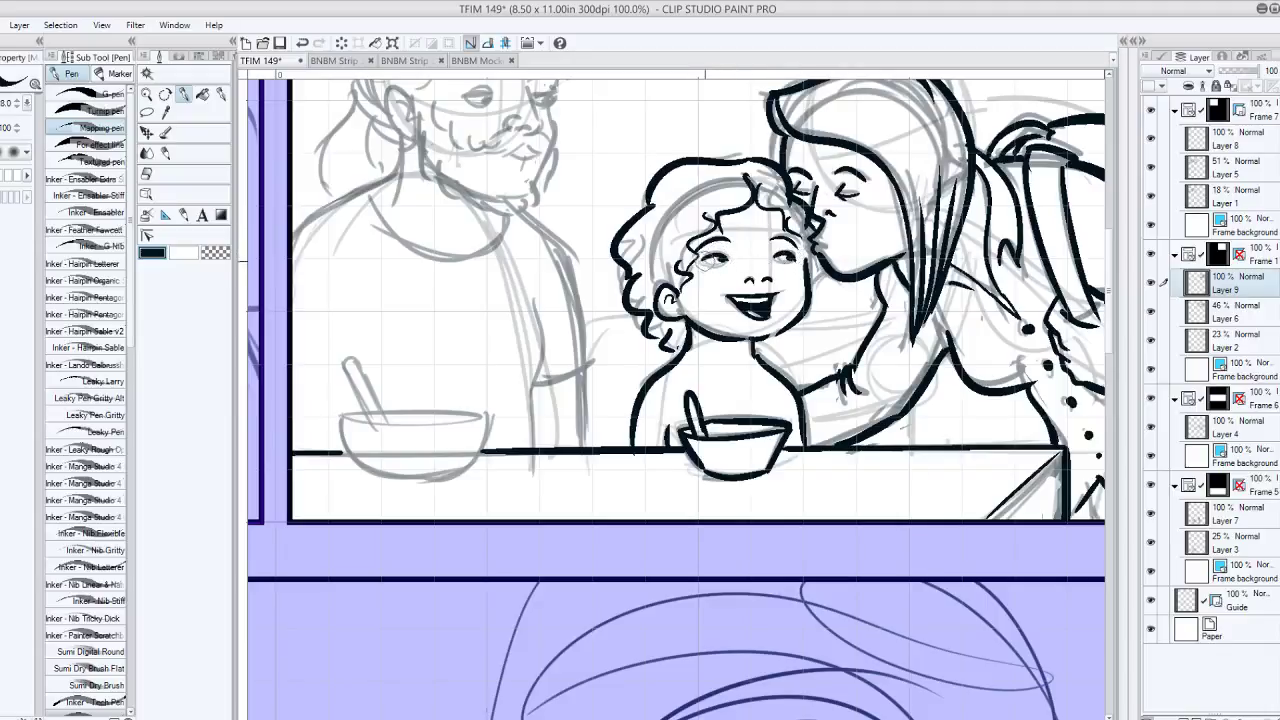
left_click_drag(704, 261, 806, 264)
- Ink the small curl of hair between the child's cheek and the woman's chin
left_click_drag(878, 197, 749, 288)
left_click_drag(600, 350, 763, 317)
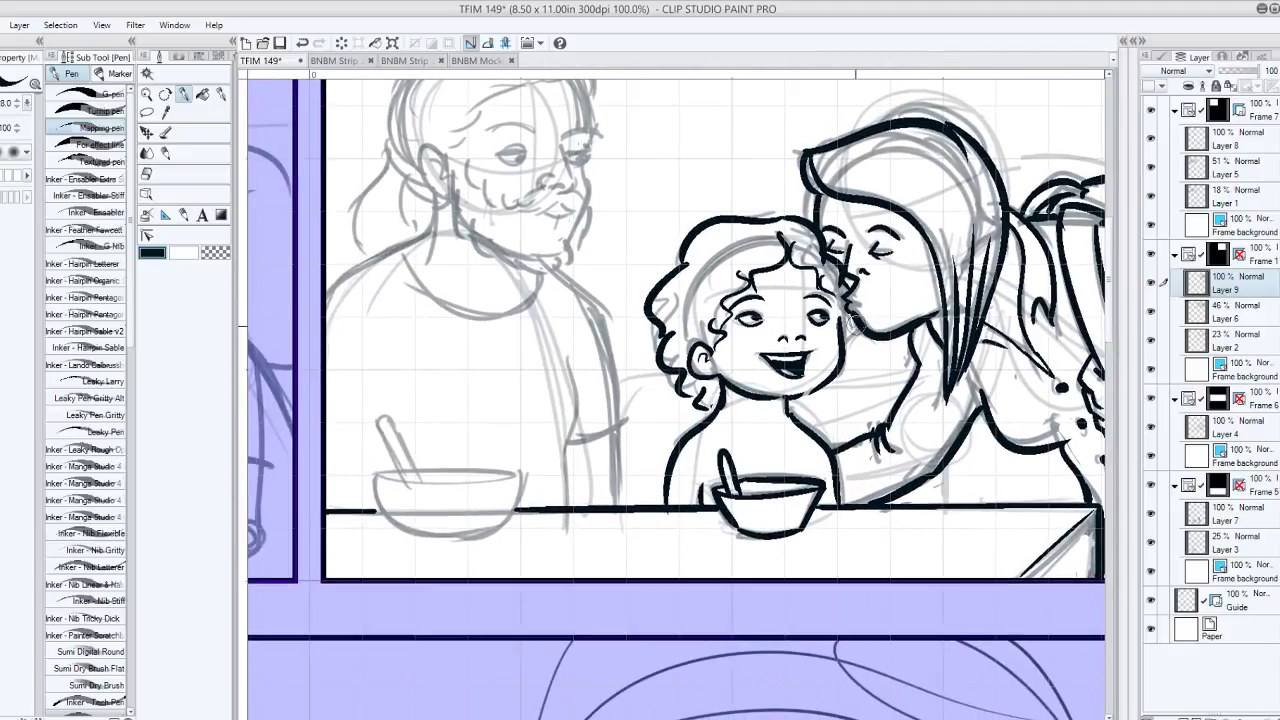
left_click_drag(858, 325, 846, 356)
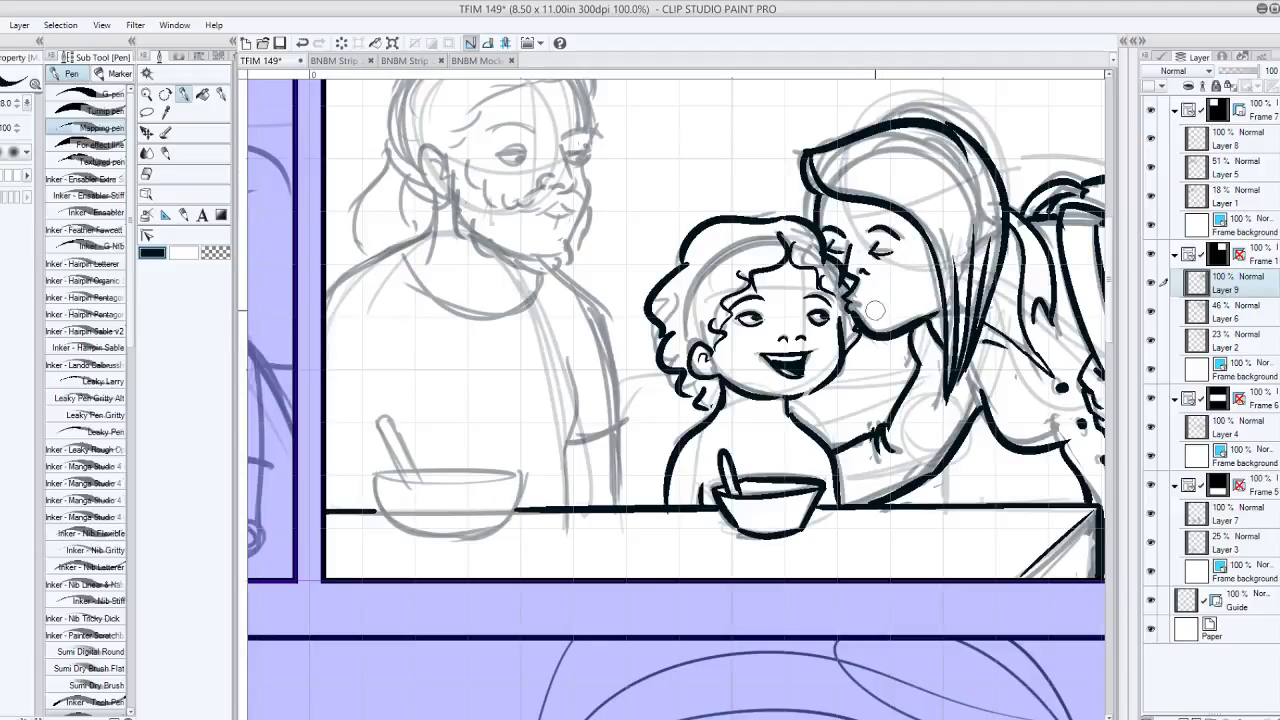
mouse_move(875, 227)
left_mouse_down()
mouse_move(611, 387)
mouse_move(892, 267)
mouse_move(985, 186)
left_mouse_up()
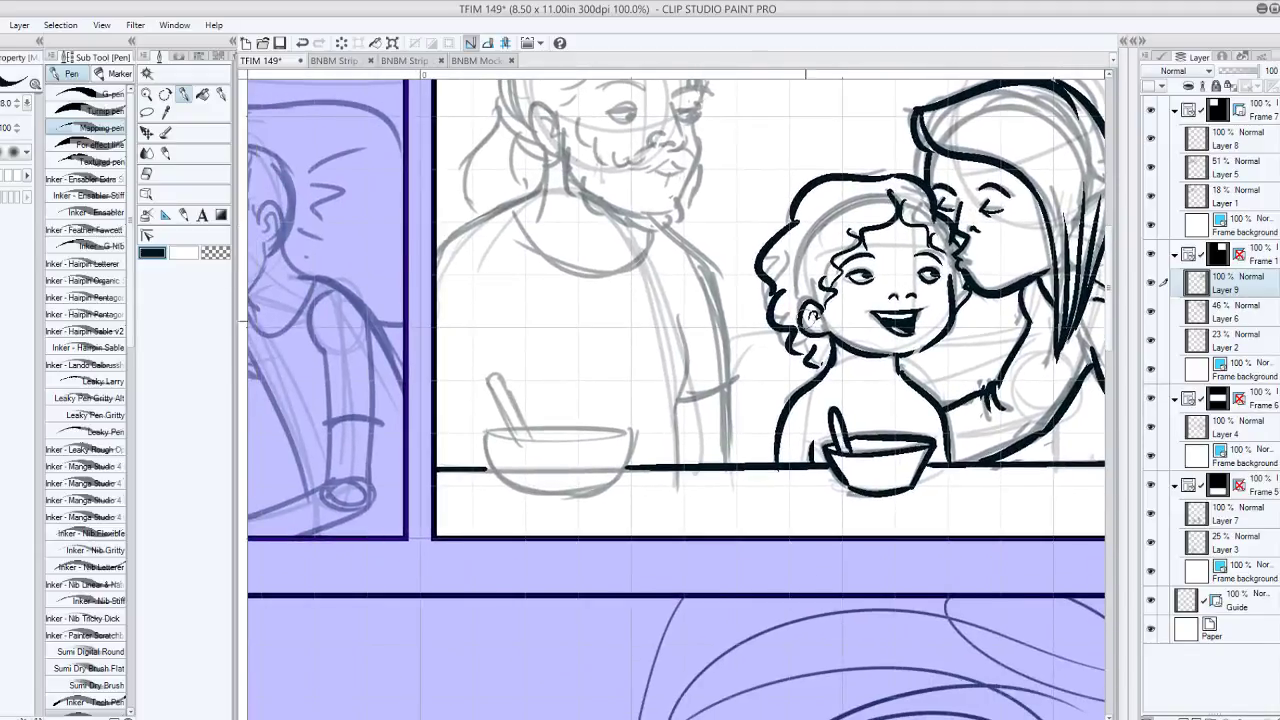
left_click_drag(786, 334, 744, 482)
key("ctrl+z")
left_click_drag(782, 339, 739, 464)
key("ctrl+z")
left_click_drag(786, 328, 752, 469)
key("ctrl+z")
mouse_move(790, 322)
left_mouse_down()
mouse_move(768, 340)
mouse_move(742, 464)
left_mouse_up()
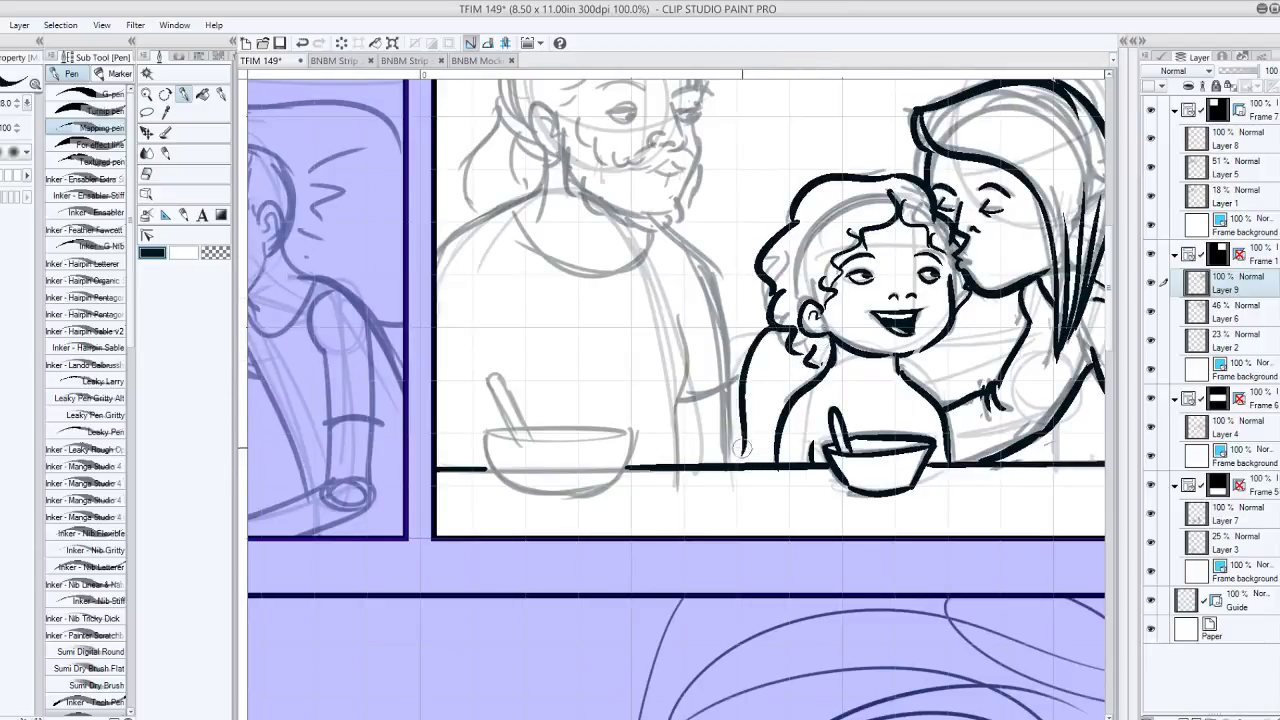
key("ctrl+z")
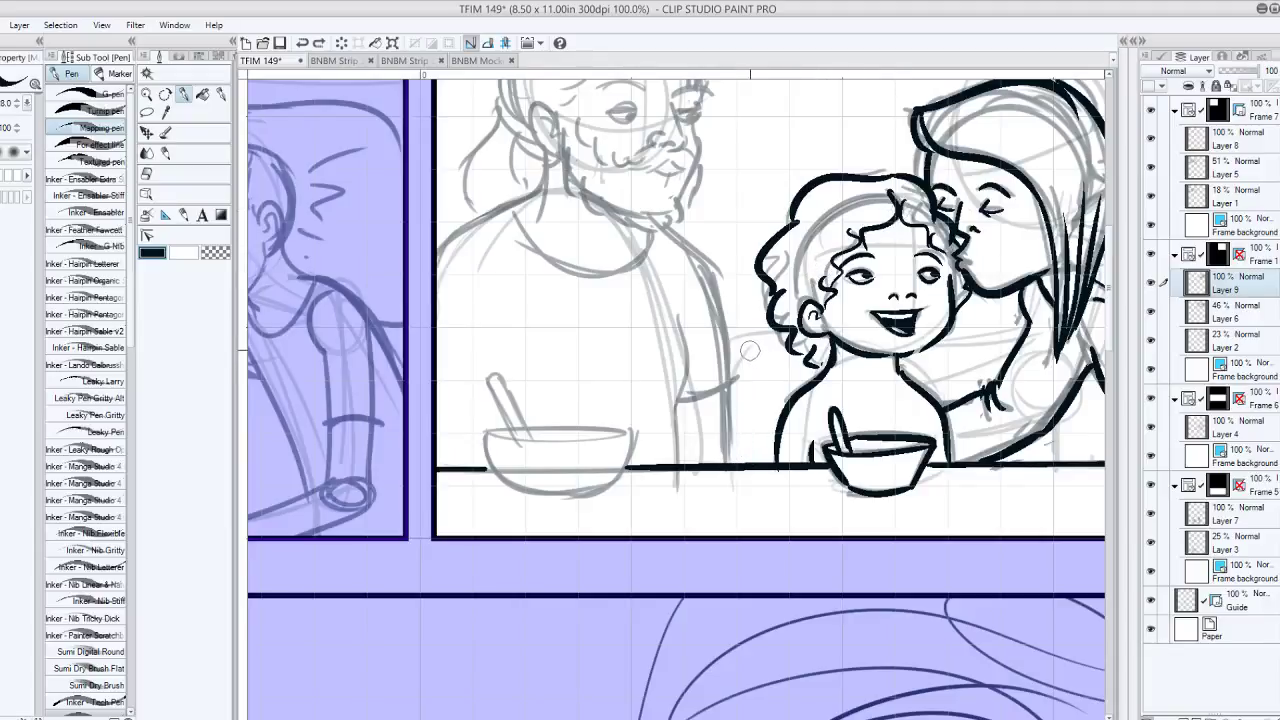
- Ink the chair back behind the child with a straight vertical post and rounded top corners on both sides
left_click_drag(750, 345, 752, 456)
left_click_drag(750, 408, 752, 468)
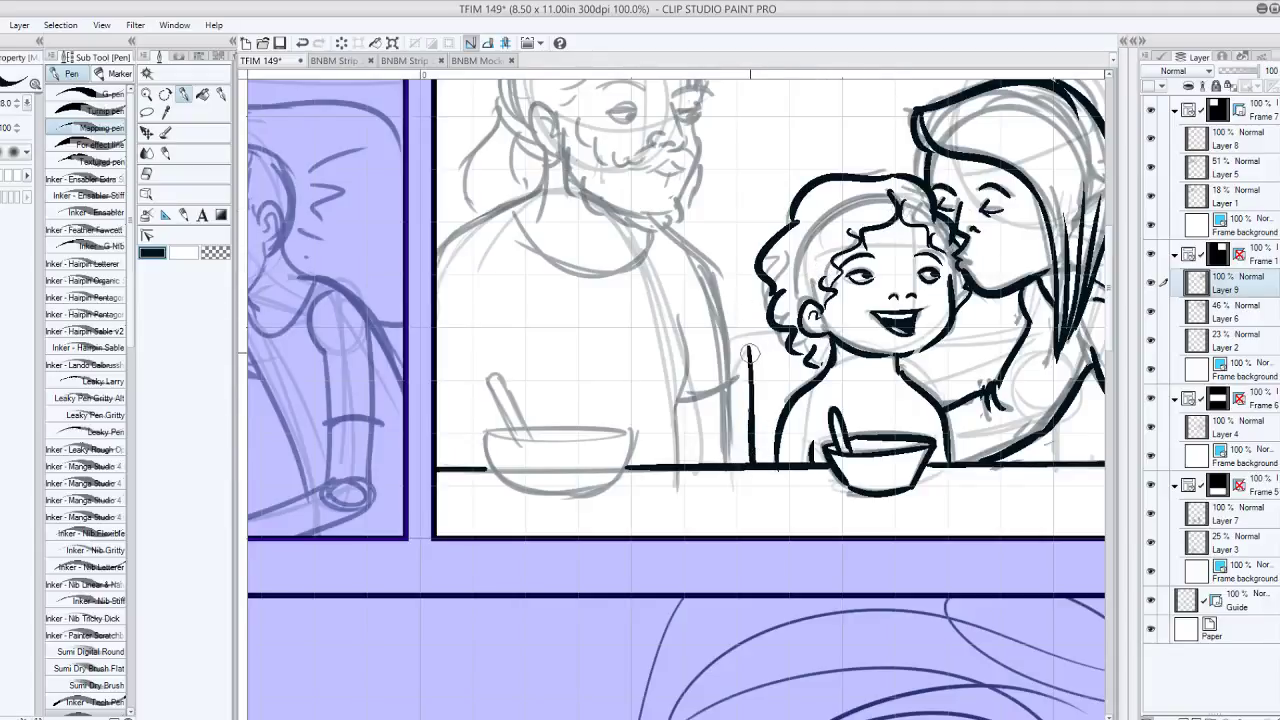
left_click_drag(749, 353, 786, 330)
left_click_drag(946, 332, 988, 374)
key("ctrl+z")
mouse_move(947, 333)
left_mouse_down()
mouse_move(988, 369)
mouse_move(983, 396)
left_mouse_up()
key("ctrl+z")
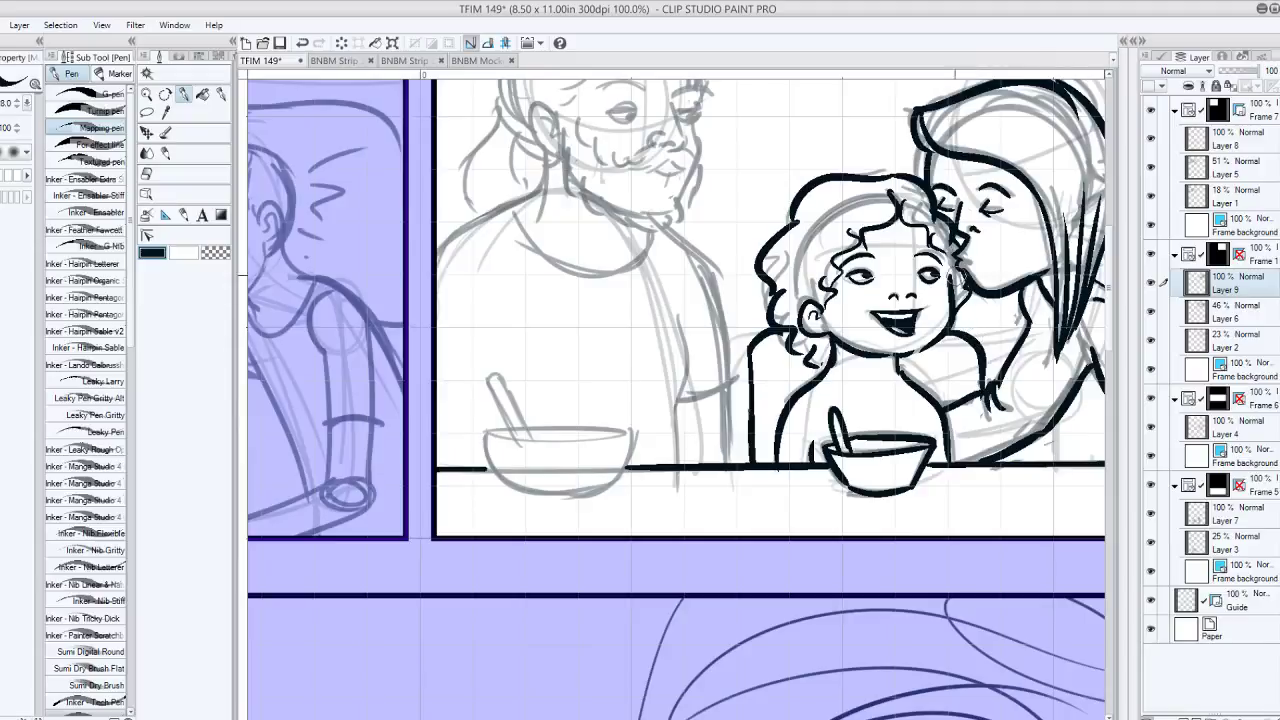
- Ink the man's shoulders, the outer and inner lines of his arm with the sleeve hem, and the curved shirt neckline
mouse_move(667, 226)
left_mouse_down()
mouse_move(733, 340)
mouse_move(732, 455)
left_mouse_up()
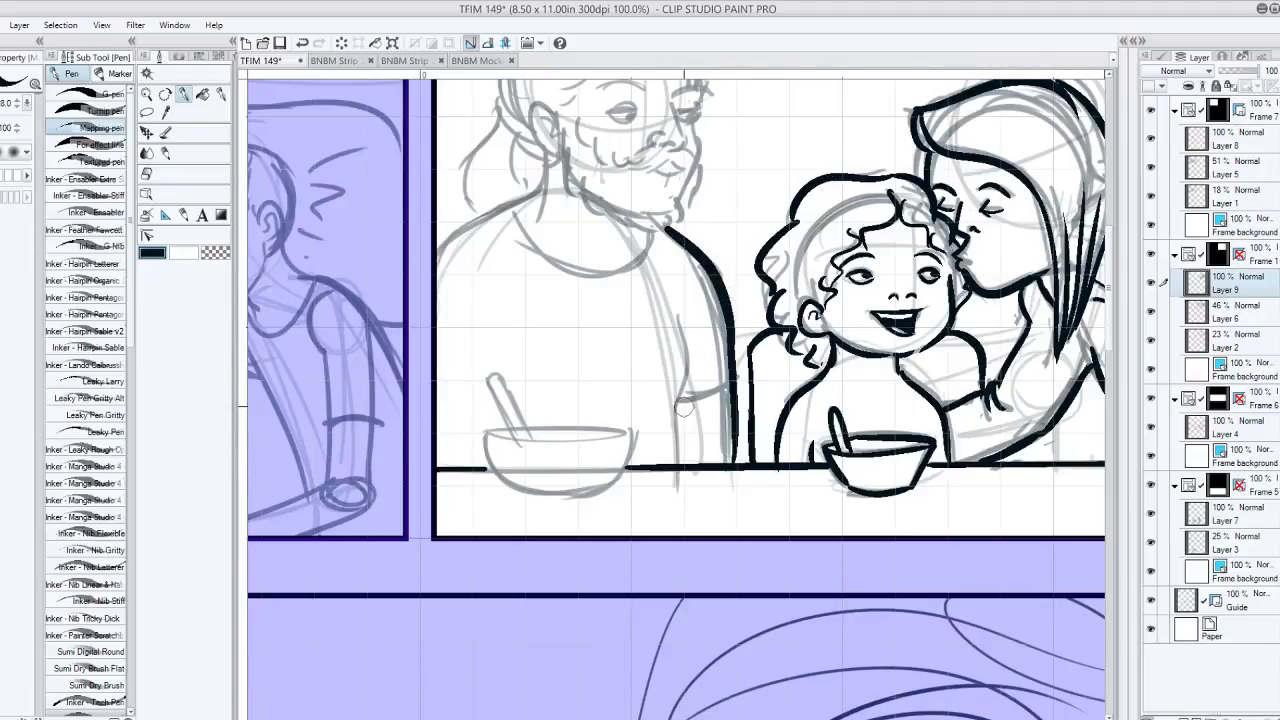
left_click_drag(682, 403, 732, 395)
left_click_drag(679, 323, 678, 465)
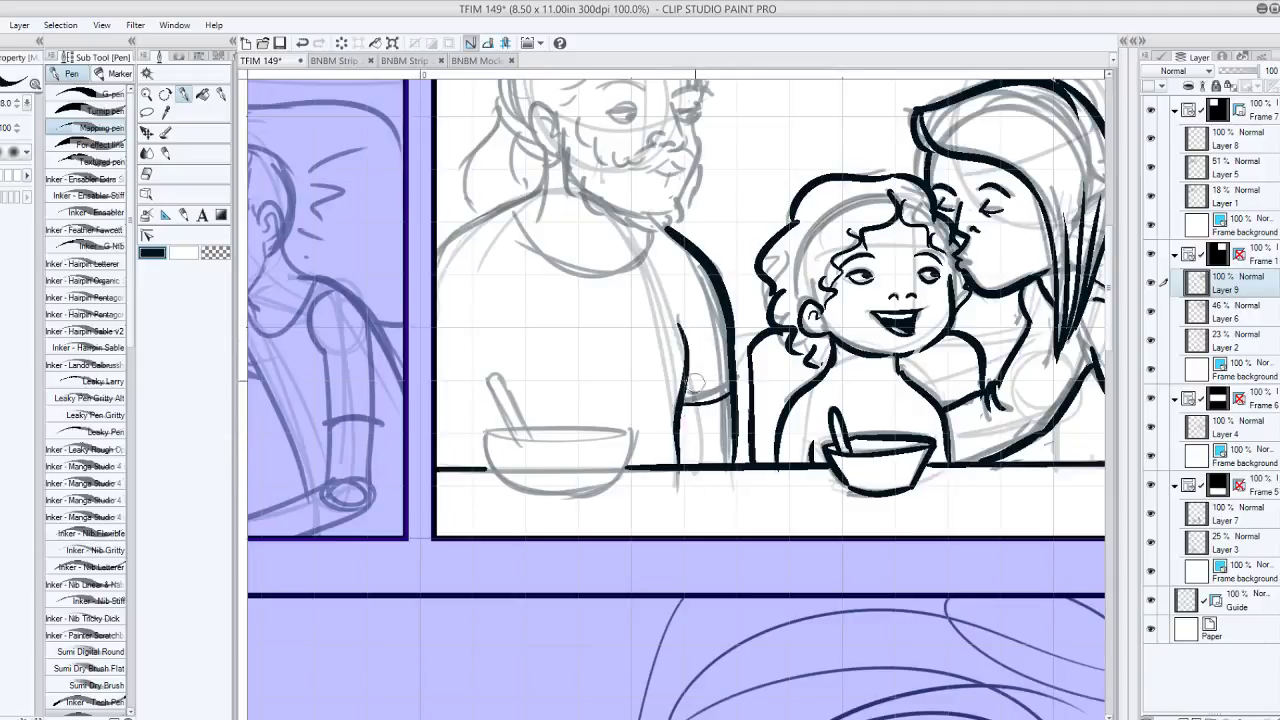
left_click_drag(547, 158, 438, 258)
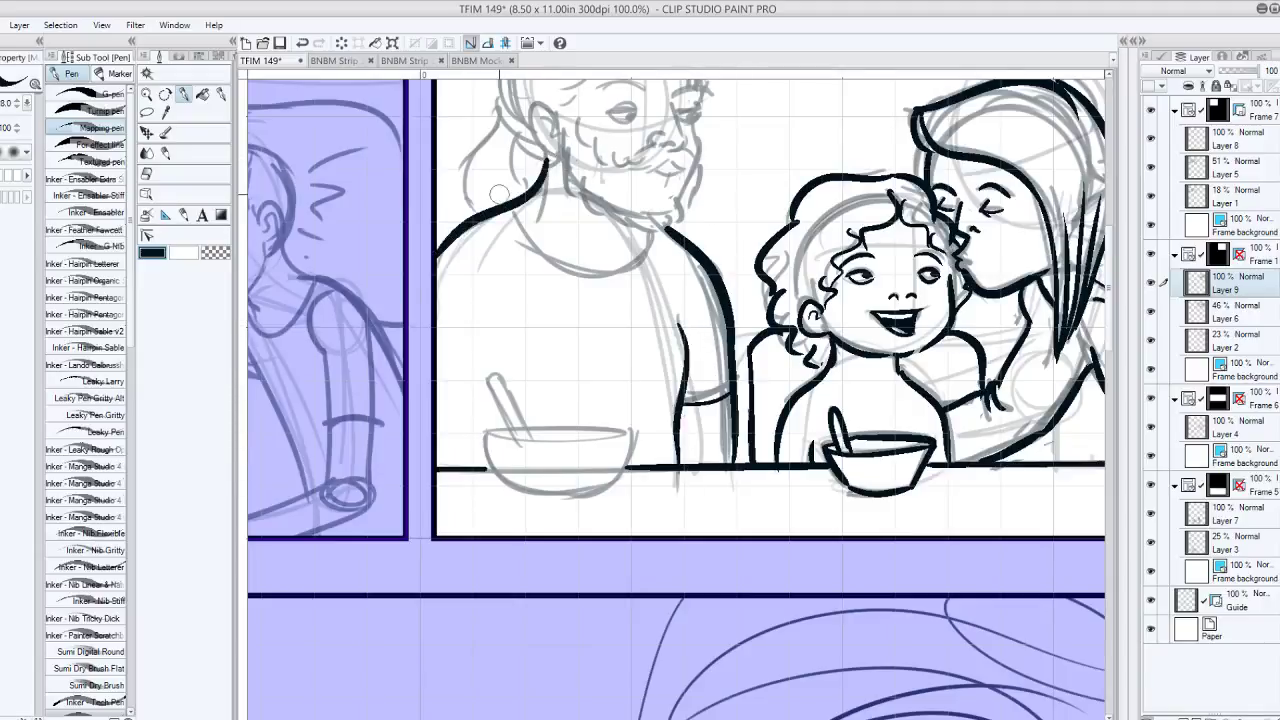
mouse_move(515, 213)
left_mouse_down()
mouse_move(590, 275)
mouse_move(655, 228)
mouse_move(755, 248)
left_mouse_up()
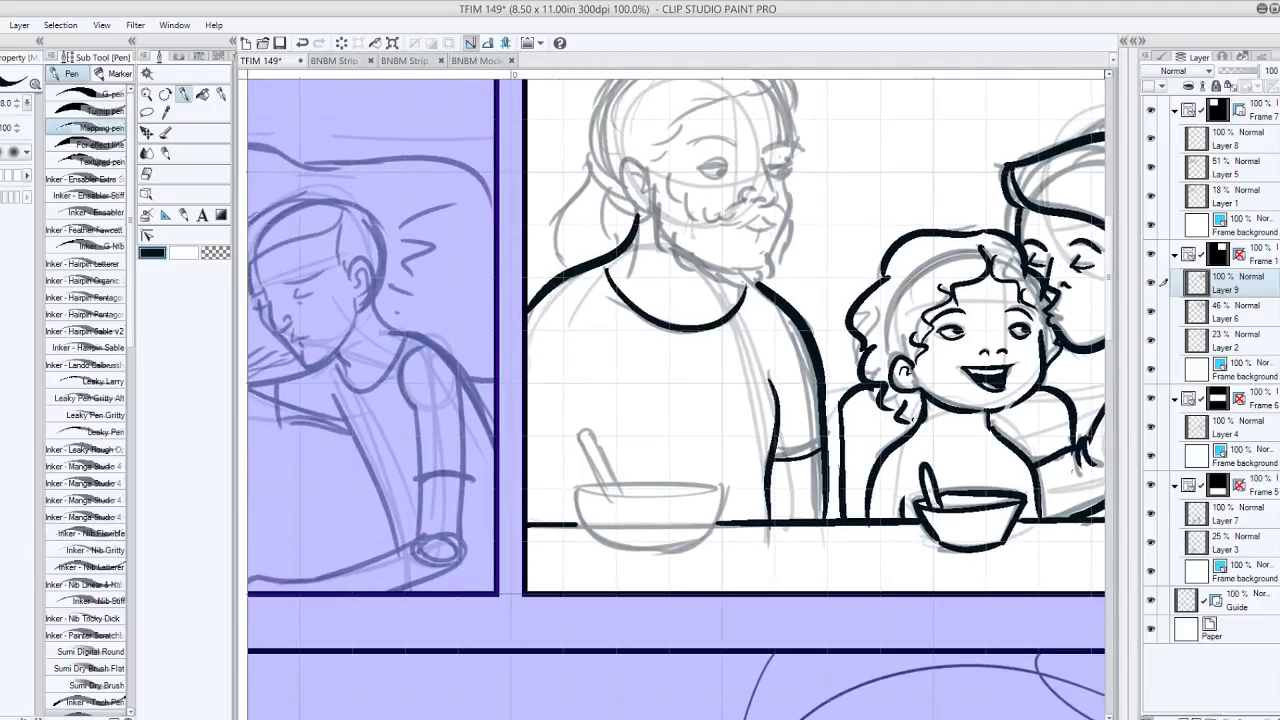
- Ink the man's ear, the jagged outer edge of his beard around the jaw and chin, and the side of his nose
mouse_move(644, 160)
left_mouse_down()
mouse_move(652, 210)
mouse_move(648, 190)
left_mouse_up()
mouse_move(653, 180)
left_mouse_down()
mouse_move(679, 262)
mouse_move(715, 226)
mouse_move(731, 258)
mouse_move(714, 270)
mouse_move(750, 290)
left_mouse_up()
mouse_move(756, 262)
left_mouse_down()
mouse_move(774, 284)
mouse_move(762, 292)
left_mouse_up()
mouse_move(760, 242)
left_mouse_down()
mouse_move(780, 205)
mouse_move(794, 212)
mouse_move(774, 262)
left_mouse_up()
mouse_move(796, 172)
left_mouse_down()
mouse_move(770, 192)
mouse_move(780, 208)
left_mouse_up()
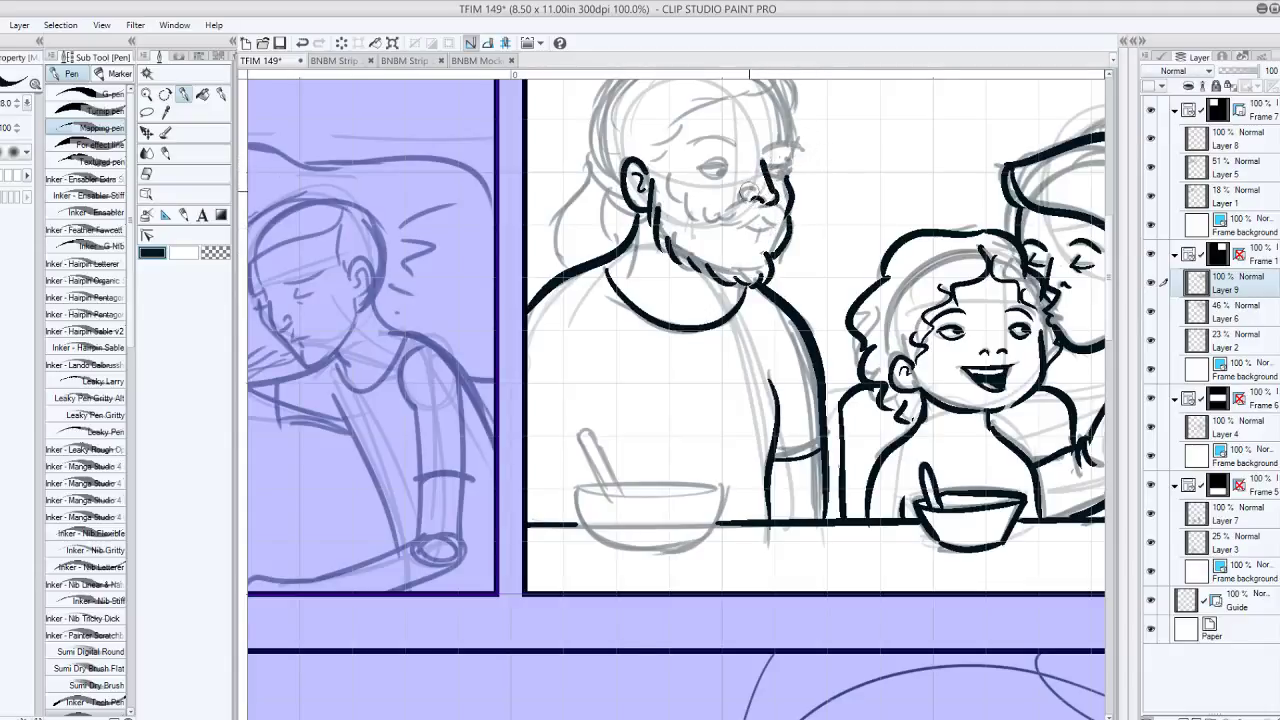
- Ink the man's moustache and mouth, plus the ragged inner edge of the beard across his cheek
key("ctrl+z")
mouse_move(775, 186)
left_mouse_down()
mouse_move(739, 228)
mouse_move(781, 223)
mouse_move(733, 214)
left_mouse_up()
key("ctrl+z")
key("ctrl+z")
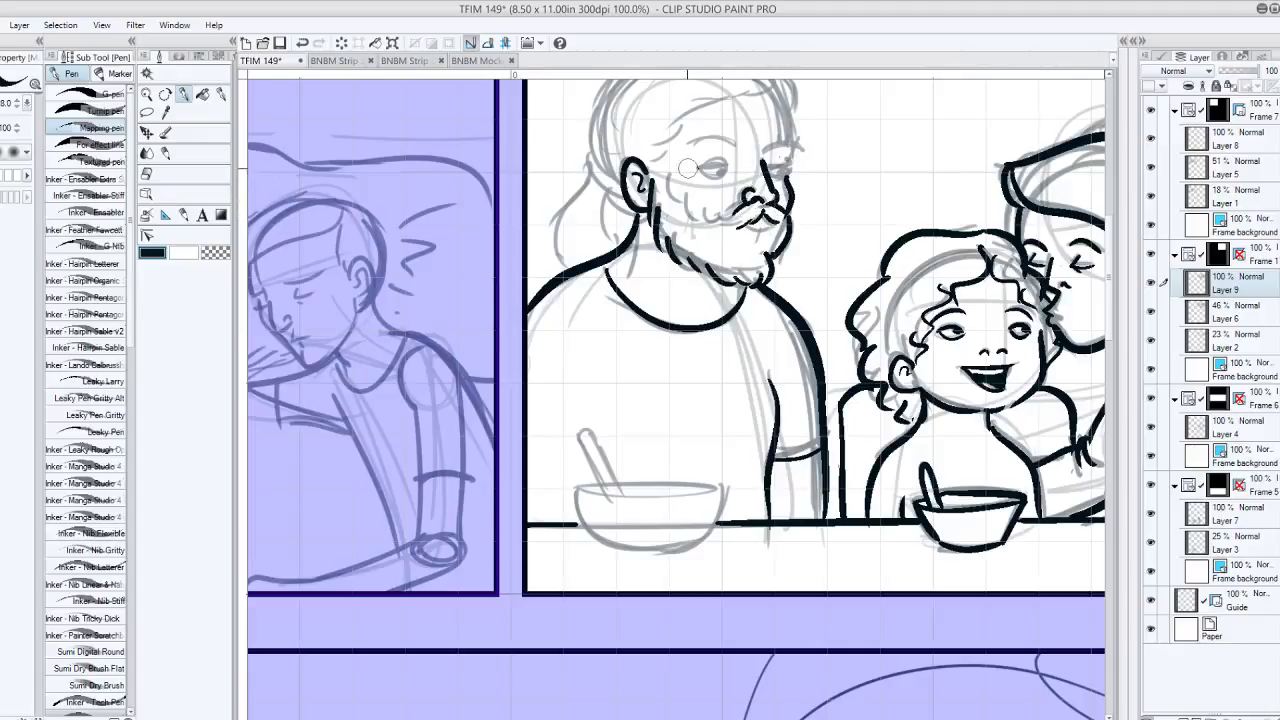
mouse_move(666, 174)
left_mouse_down()
mouse_move(700, 222)
mouse_move(745, 210)
left_mouse_up()
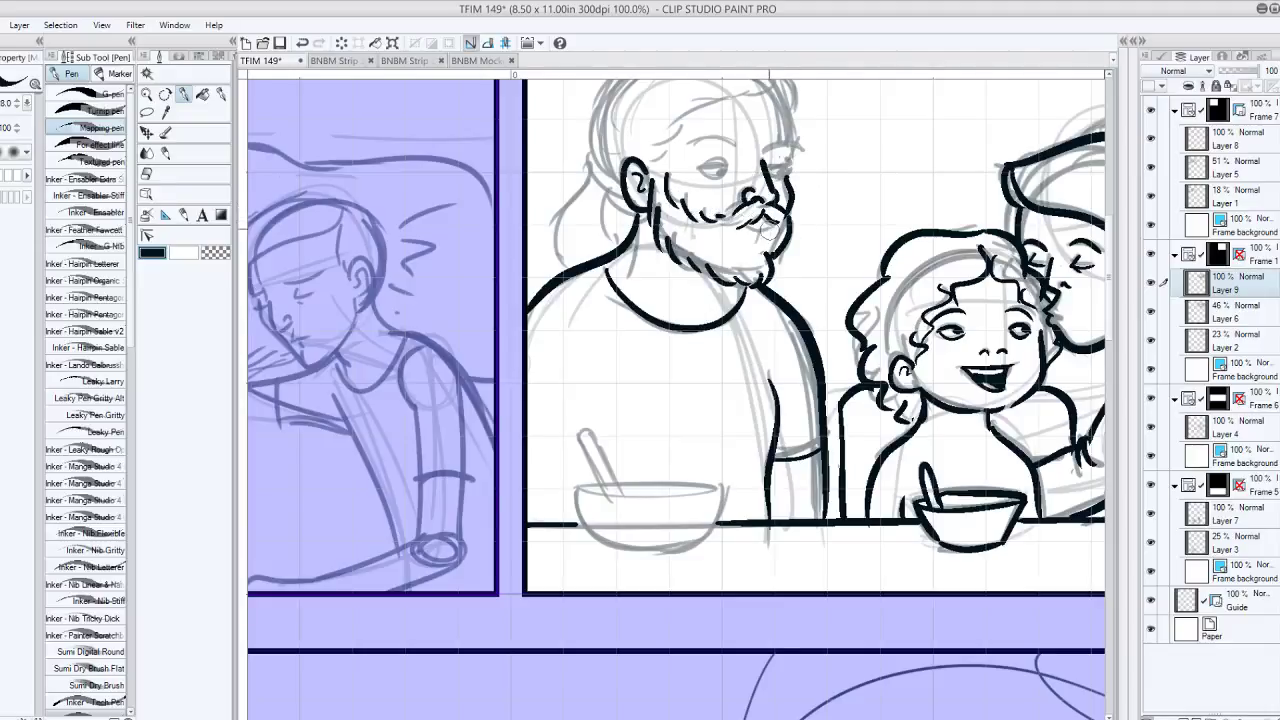
left_click_drag(746, 228, 778, 214)
- Ink the man's front hairline and forehead edge, then his eyebrows and both eyes
left_click_drag(834, 169, 847, 224)
mouse_move(787, 133)
left_mouse_down()
mouse_move(726, 160)
mouse_move(668, 214)
mouse_move(660, 232)
mouse_move(672, 236)
left_mouse_up()
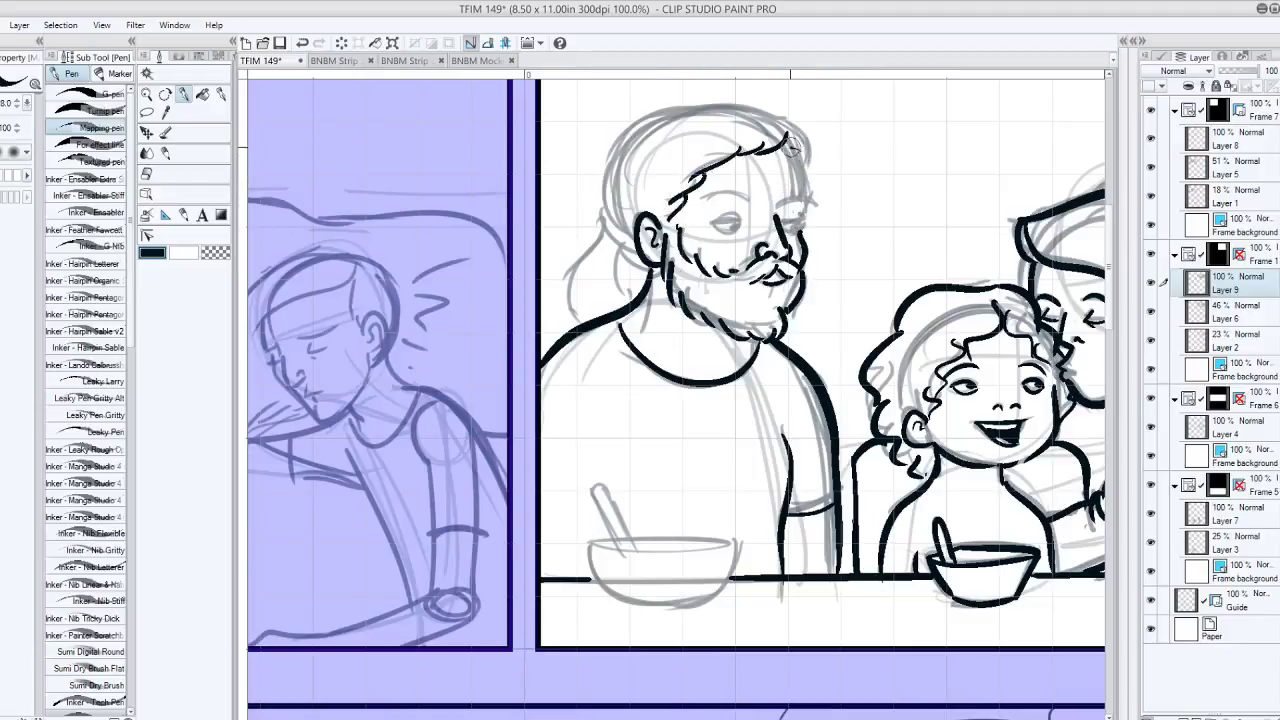
left_click_drag(790, 146, 802, 192)
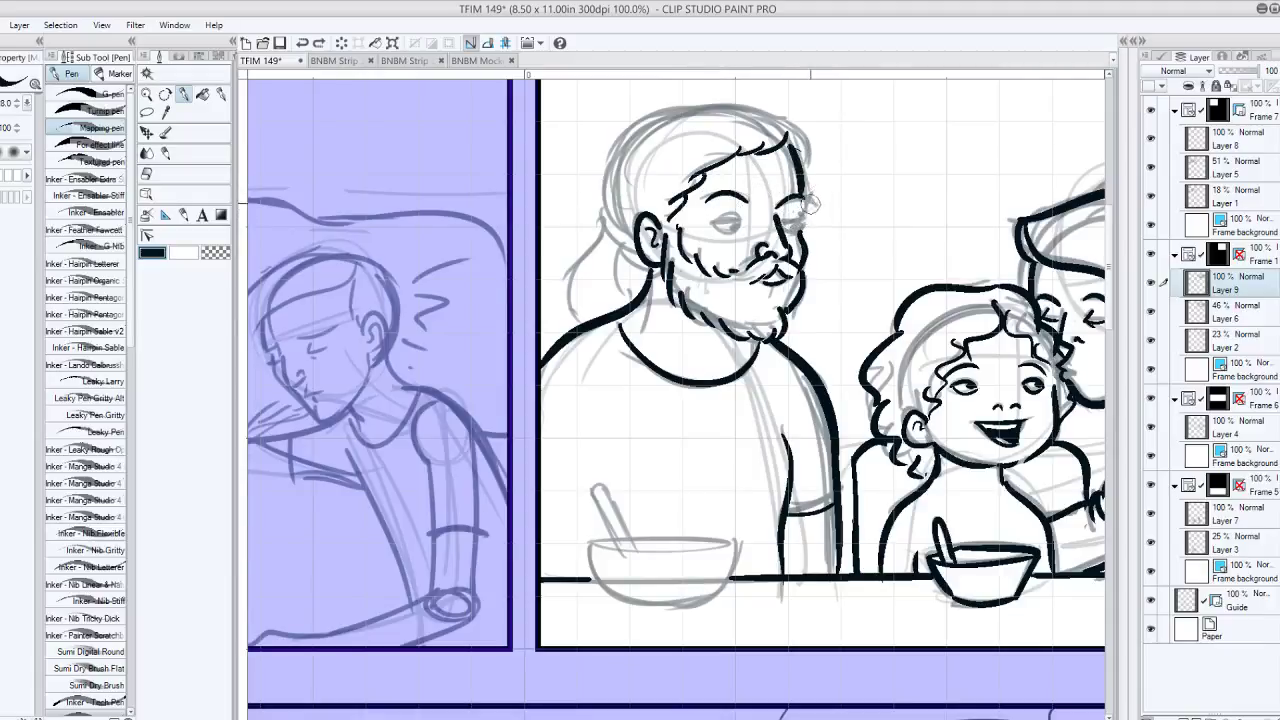
left_click_drag(800, 204, 806, 222)
key("ctrl+z")
left_click_drag(783, 228, 805, 223)
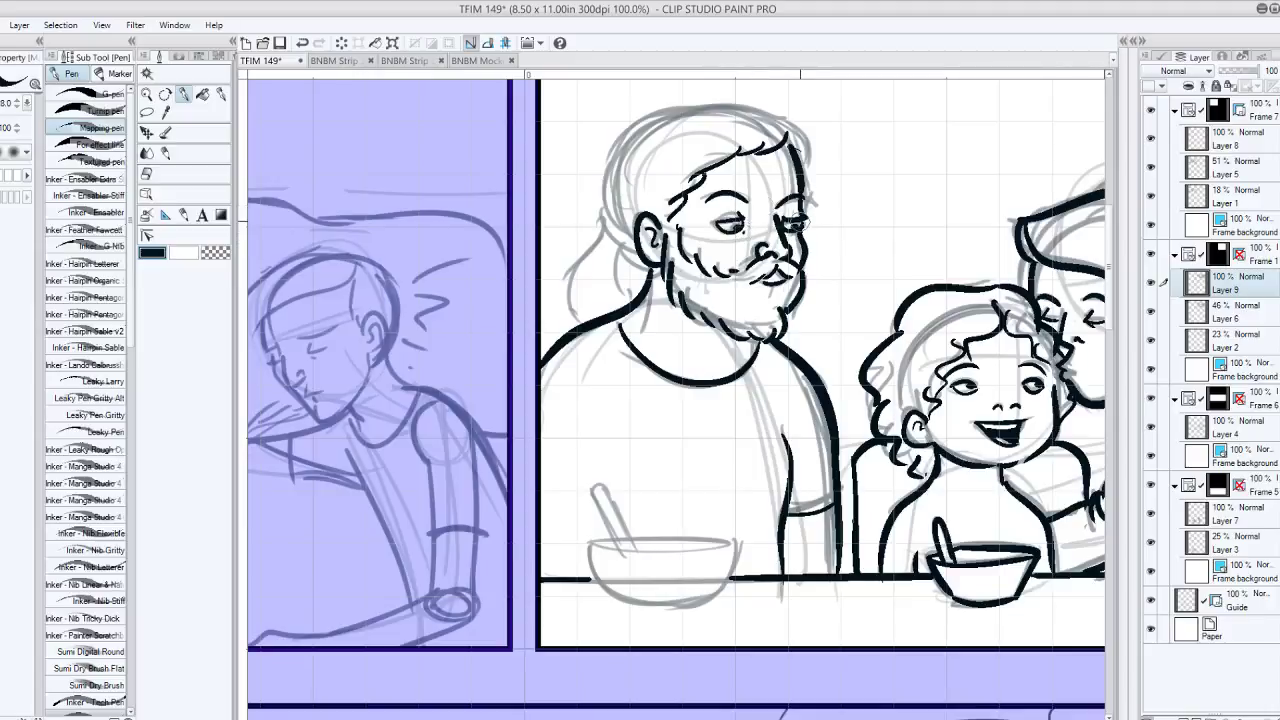
- Ink the outer contour of the man's hair from the forehead over the crown and down the back of the head
mouse_move(798, 122)
left_mouse_down()
mouse_move(806, 162)
mouse_move(802, 126)
mouse_move(681, 102)
left_mouse_up()
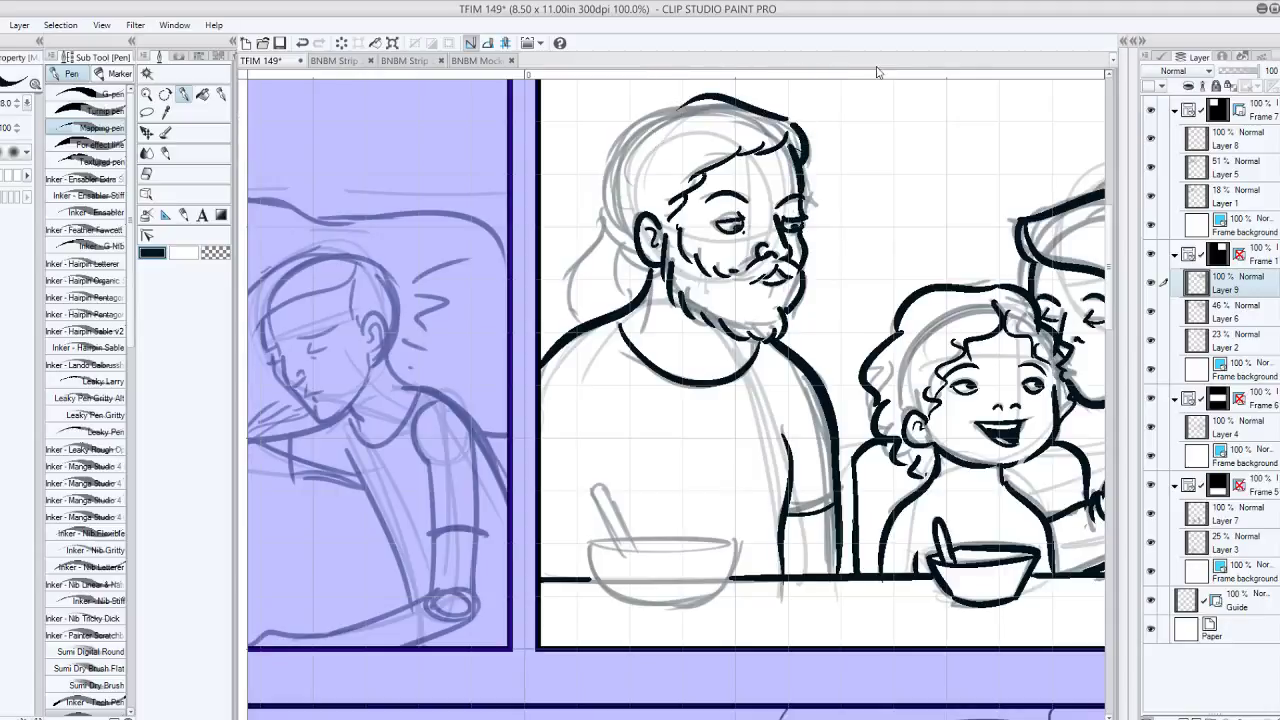
key("ctrl+z")
left_click_drag(789, 124, 683, 107)
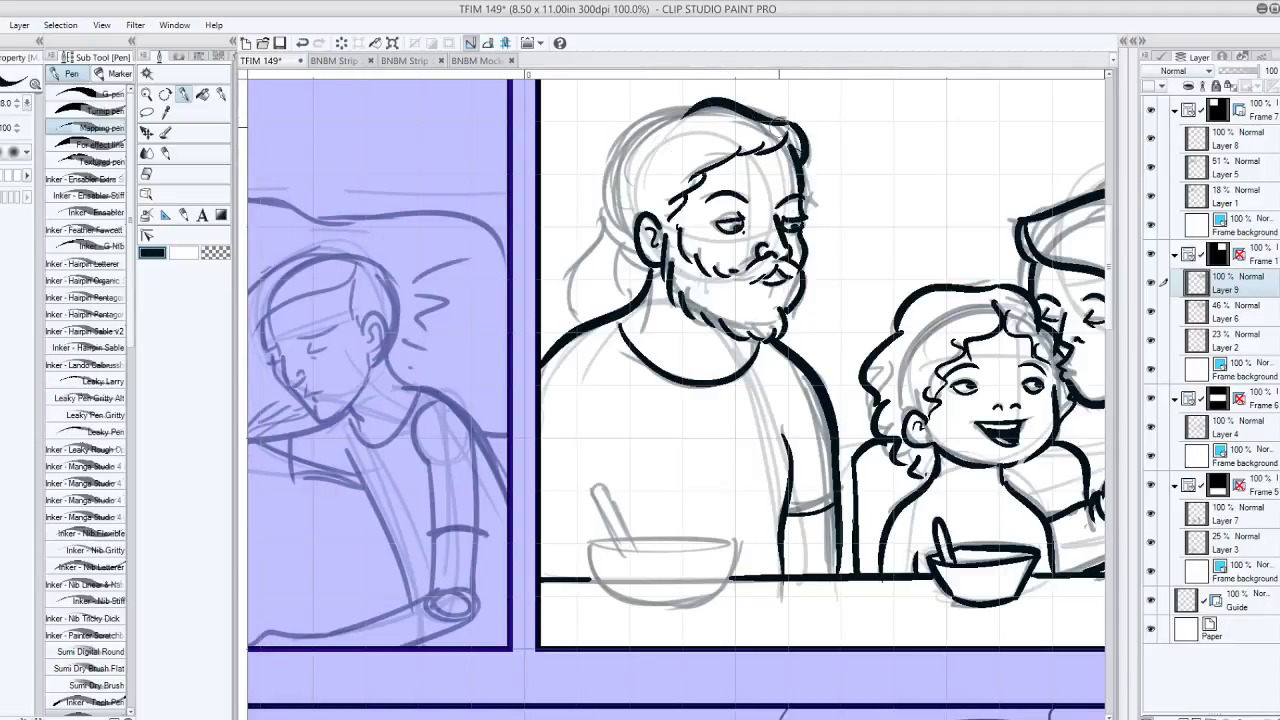
key("ctrl+z")
mouse_move(792, 128)
left_mouse_down()
mouse_move(768, 110)
mouse_move(681, 98)
left_mouse_up()
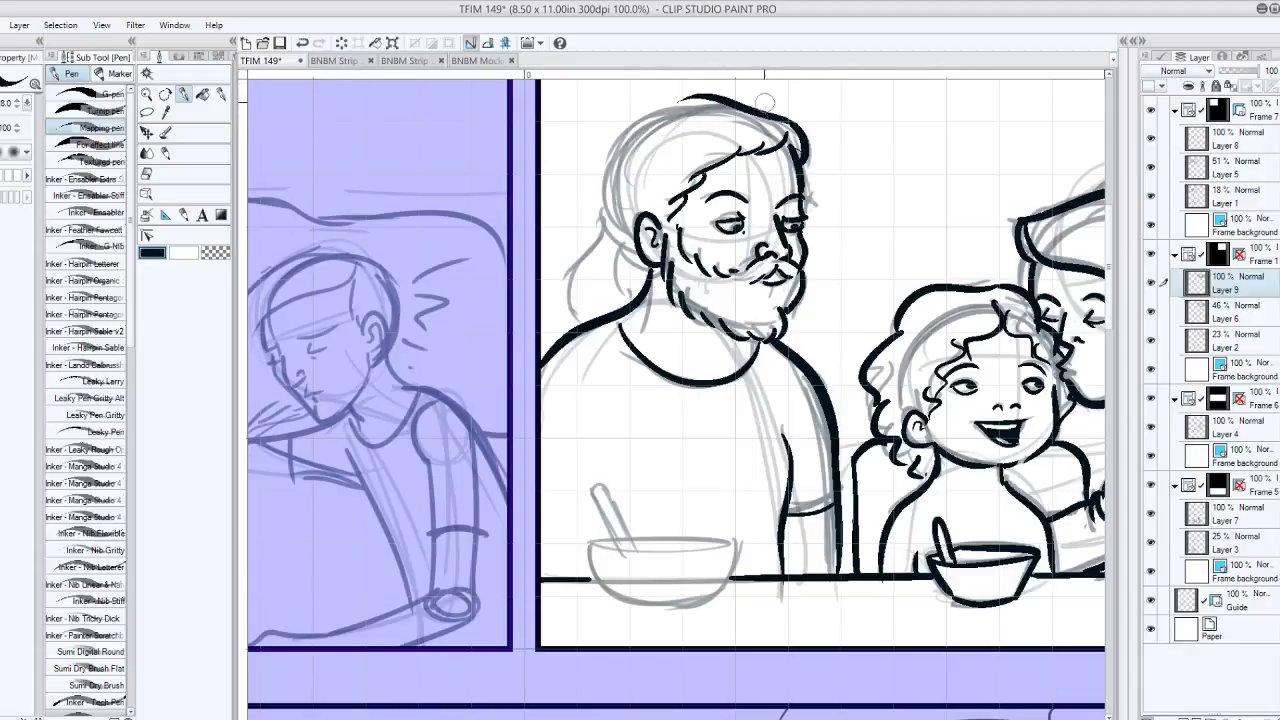
key("ctrl+z")
mouse_move(793, 127)
left_mouse_down()
mouse_move(642, 128)
mouse_move(668, 103)
mouse_move(598, 203)
mouse_move(620, 202)
mouse_move(570, 291)
left_mouse_up()
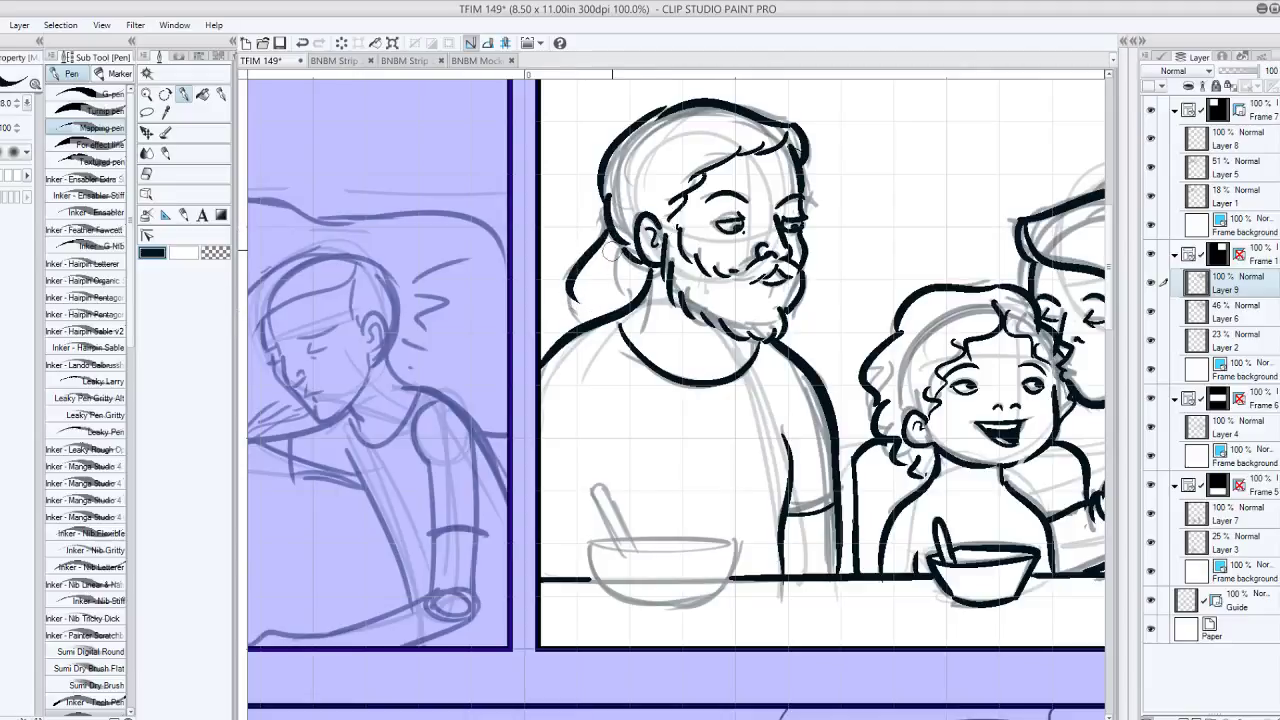
- Ink the man's ponytail with a curved outer line and inner strands hanging behind his neck
key("ctrl+z")
mouse_move(608, 231)
left_mouse_down()
mouse_move(569, 291)
mouse_move(580, 322)
left_mouse_up()
left_click_drag(624, 251, 628, 314)
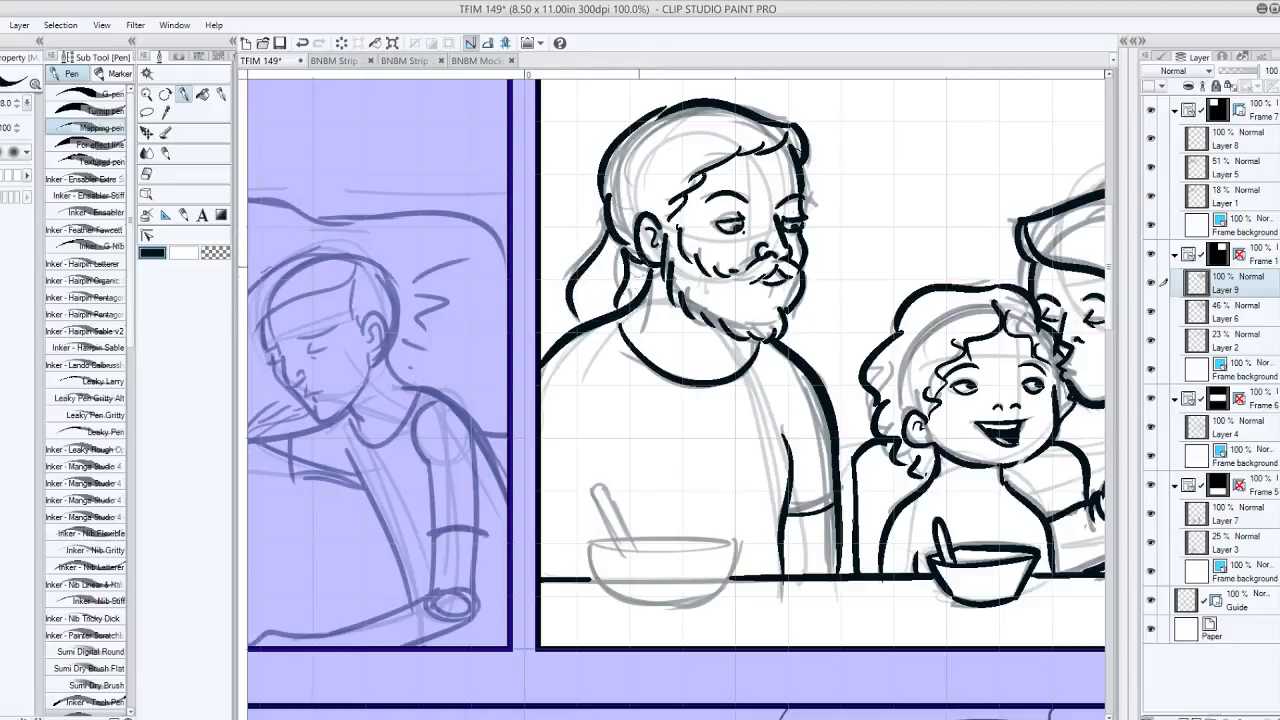
key("ctrl+z")
left_click_drag(624, 251, 592, 326)
- Ink the spoon and the narrow curved rim of the bowl in front of the man
left_click_drag(620, 279, 330, 269)
left_click_drag(660, 400, 688, 165)
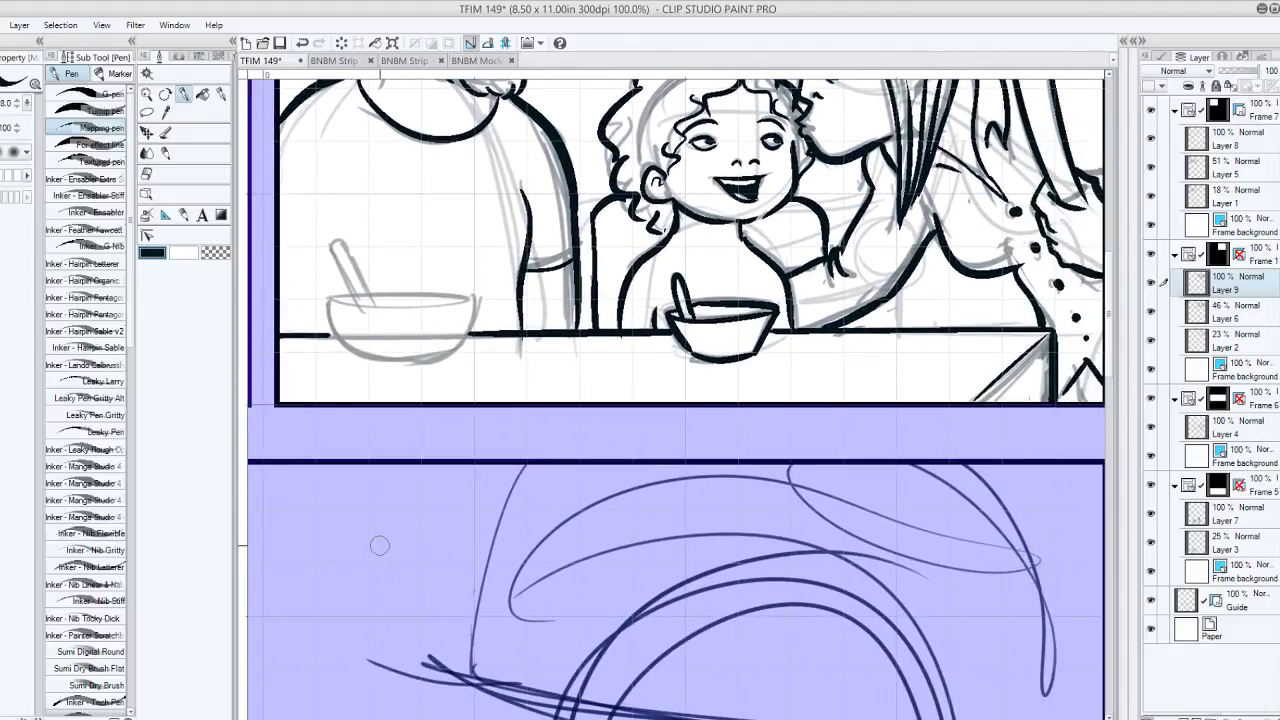
left_click_drag(377, 543, 611, 550)
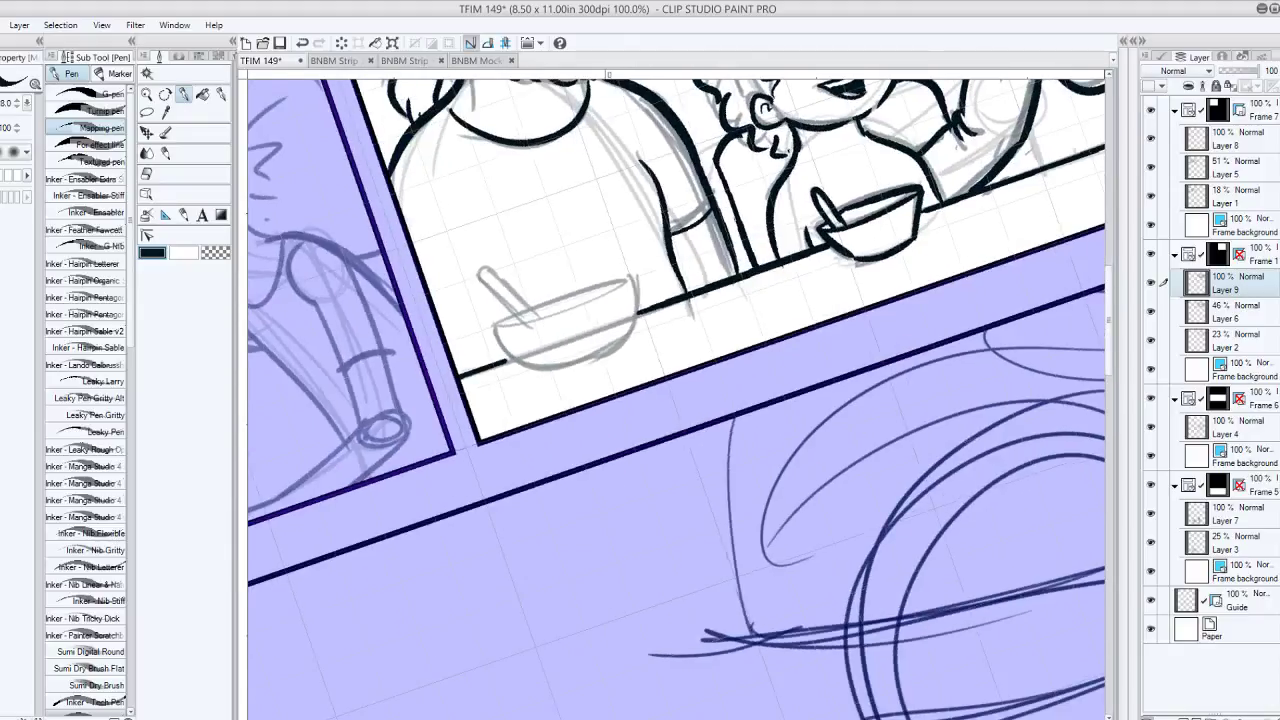
mouse_move(484, 282)
left_mouse_down()
mouse_move(510, 306)
mouse_move(476, 271)
mouse_move(530, 316)
mouse_move(488, 272)
mouse_move(516, 318)
mouse_move(482, 273)
mouse_move(527, 310)
mouse_move(617, 290)
left_mouse_up()
key("ctrl+z")
key("ctrl+z")
key("ctrl+z")
key("ctrl+z")
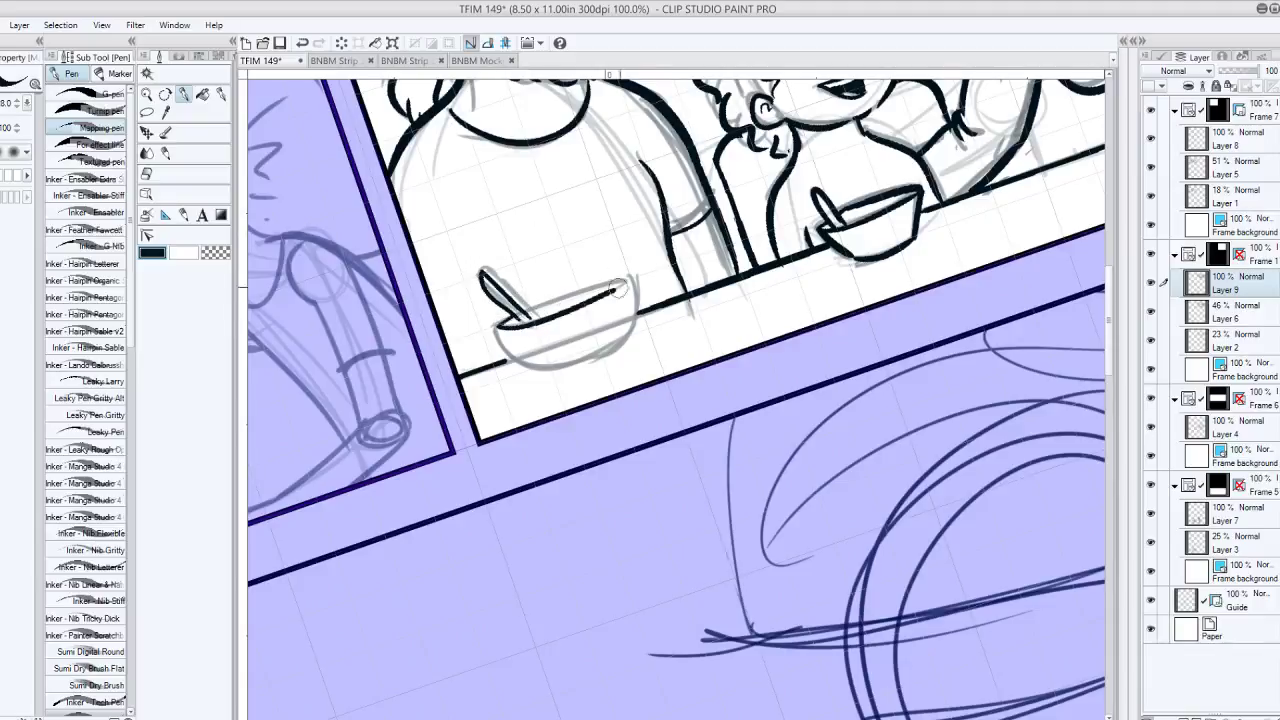
left_click_drag(522, 314, 618, 282)
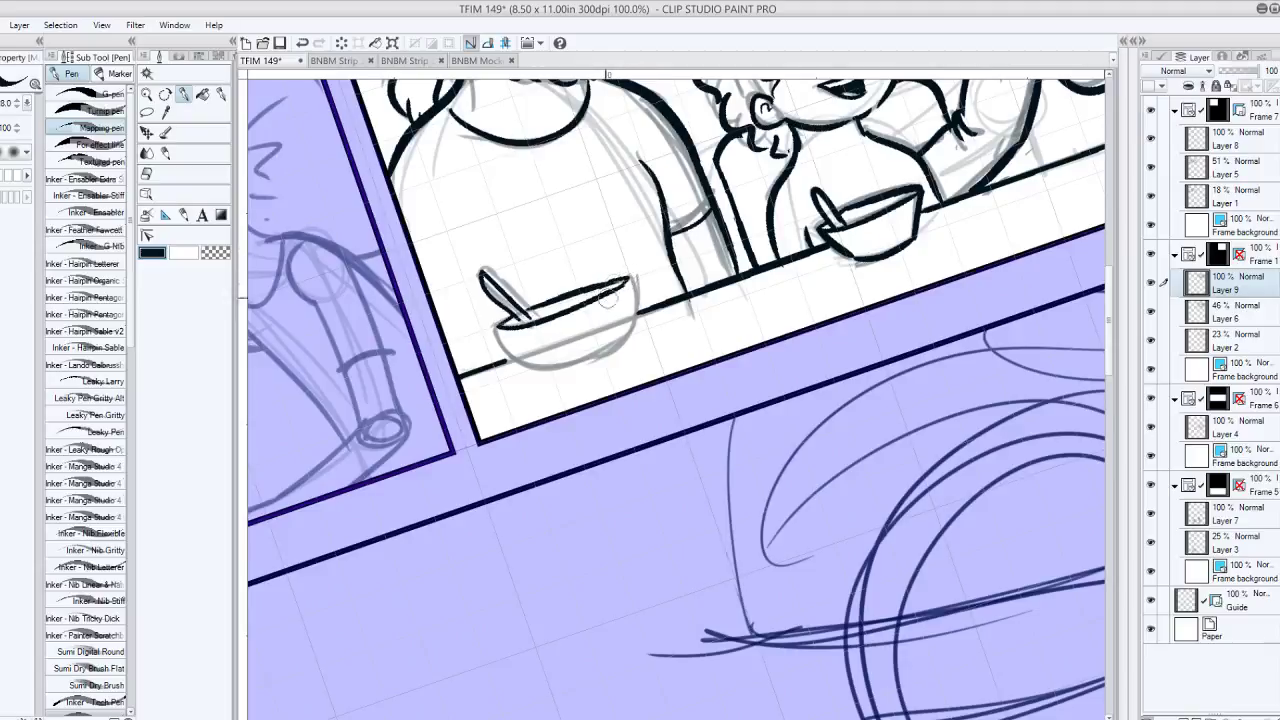
left_click_drag(498, 328, 630, 297)
key("ctrl+z")
left_click_drag(494, 322, 598, 366)
key("ctrl+z")
mouse_move(494, 322)
left_mouse_down()
mouse_move(506, 346)
mouse_move(598, 366)
left_mouse_up()
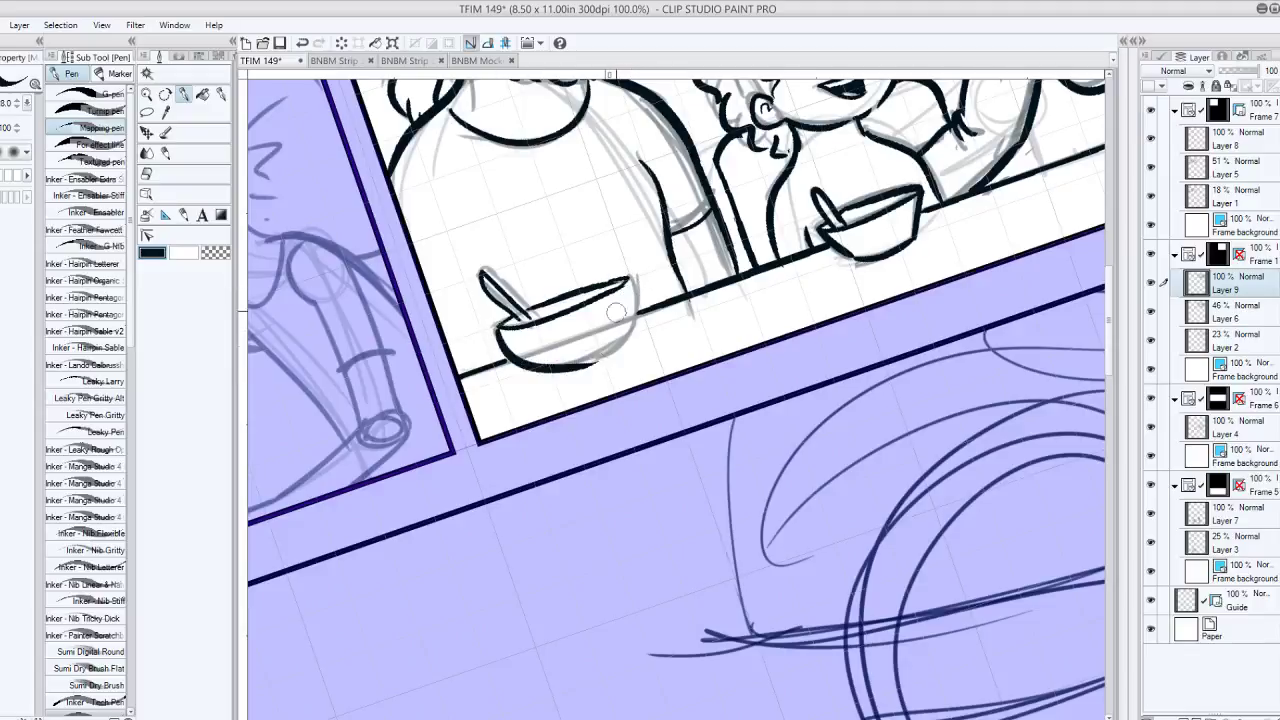
left_click_drag(634, 283, 581, 356)
key("ctrl+z")
mouse_move(643, 284)
left_mouse_down()
mouse_move(644, 310)
mouse_move(588, 361)
mouse_move(641, 281)
mouse_move(596, 361)
mouse_move(575, 367)
left_mouse_up()
key("ctrl+z")
key("ctrl+z")
key("ctrl+z")
left_click_drag(632, 279, 592, 361)
key("ctrl+z")
mouse_move(632, 280)
left_mouse_down()
mouse_move(568, 367)
mouse_move(632, 332)
left_mouse_up()
key("ctrl+z")
key("ctrl+z")
key("ctrl+z")
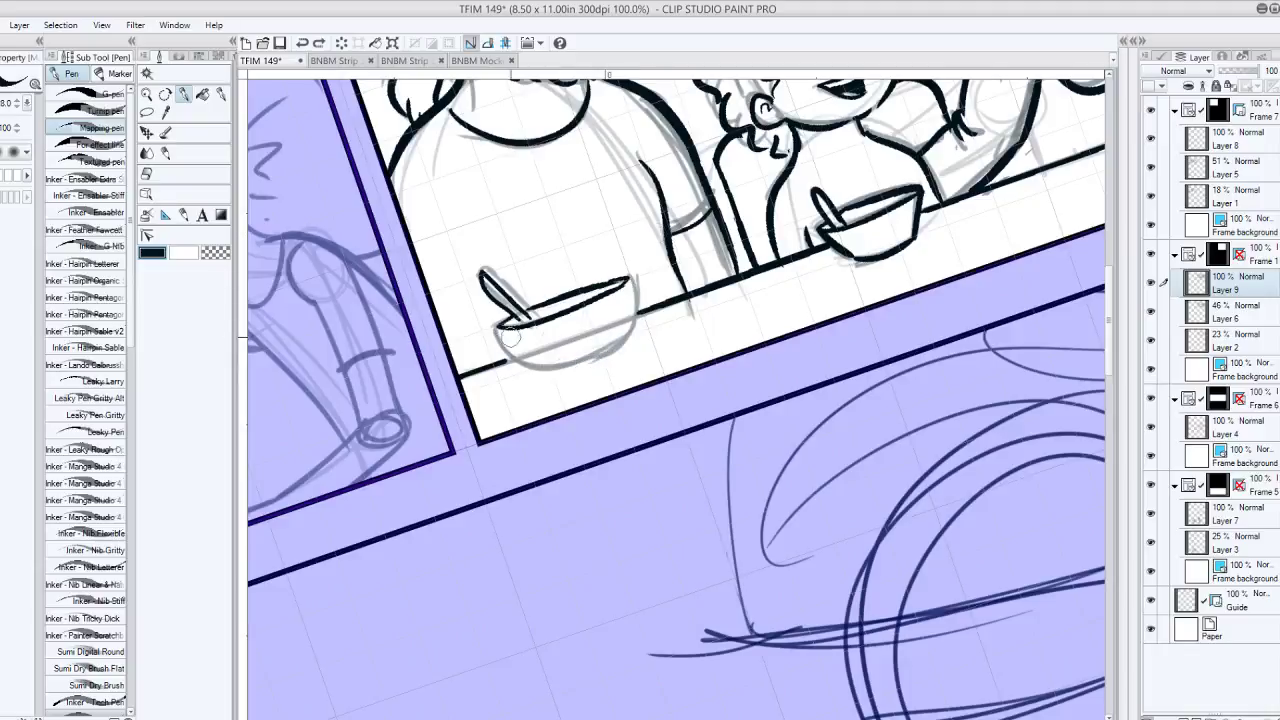
- Ink the rounded body of the man's bowl and thicken its underside and the side nearest the child
left_click_drag(508, 334, 586, 360)
mouse_move(631, 284)
left_mouse_down()
mouse_move(564, 356)
mouse_move(662, 259)
mouse_move(663, 302)
mouse_move(646, 288)
mouse_move(641, 333)
mouse_move(553, 370)
mouse_move(635, 334)
left_mouse_up()
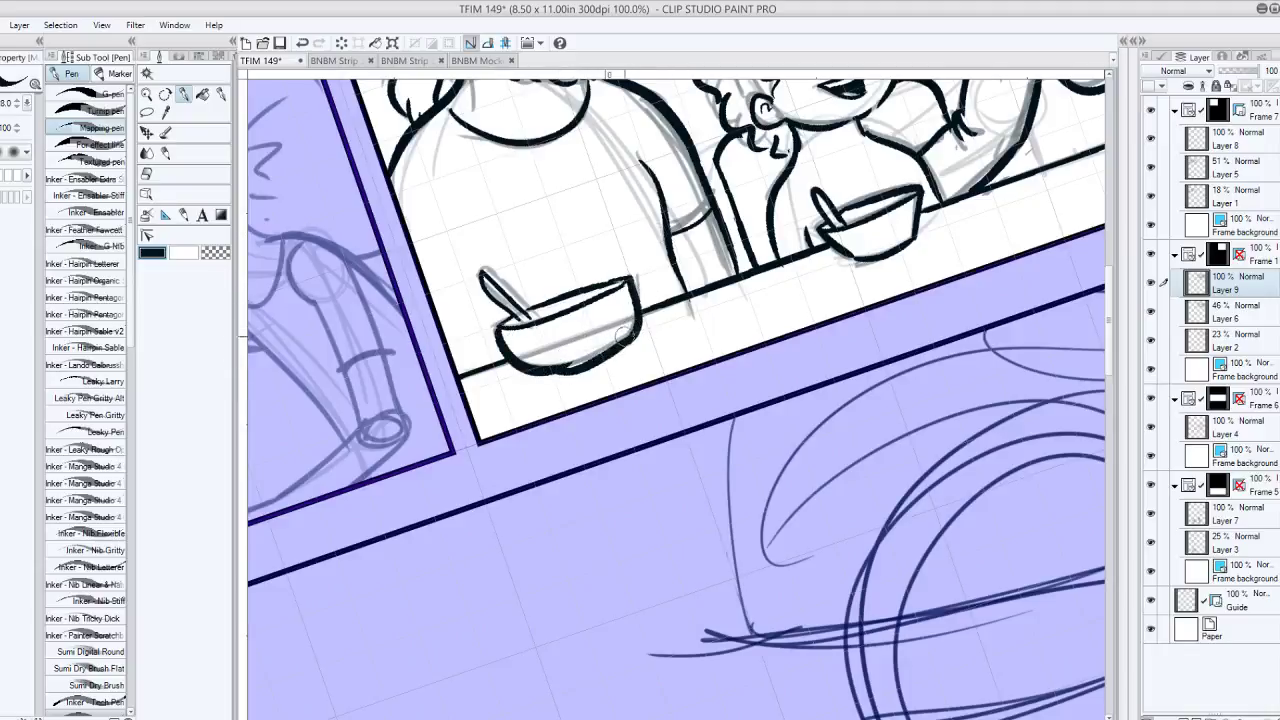
key("ctrl+z")
left_click_drag(545, 371, 637, 326)
key("ctrl+z")
left_click_drag(534, 370, 616, 349)
key("ctrl+z")
left_click_drag(532, 370, 617, 350)
left_click_drag(590, 367, 620, 347)
left_click_drag(635, 281, 632, 330)
key("ctrl+z")
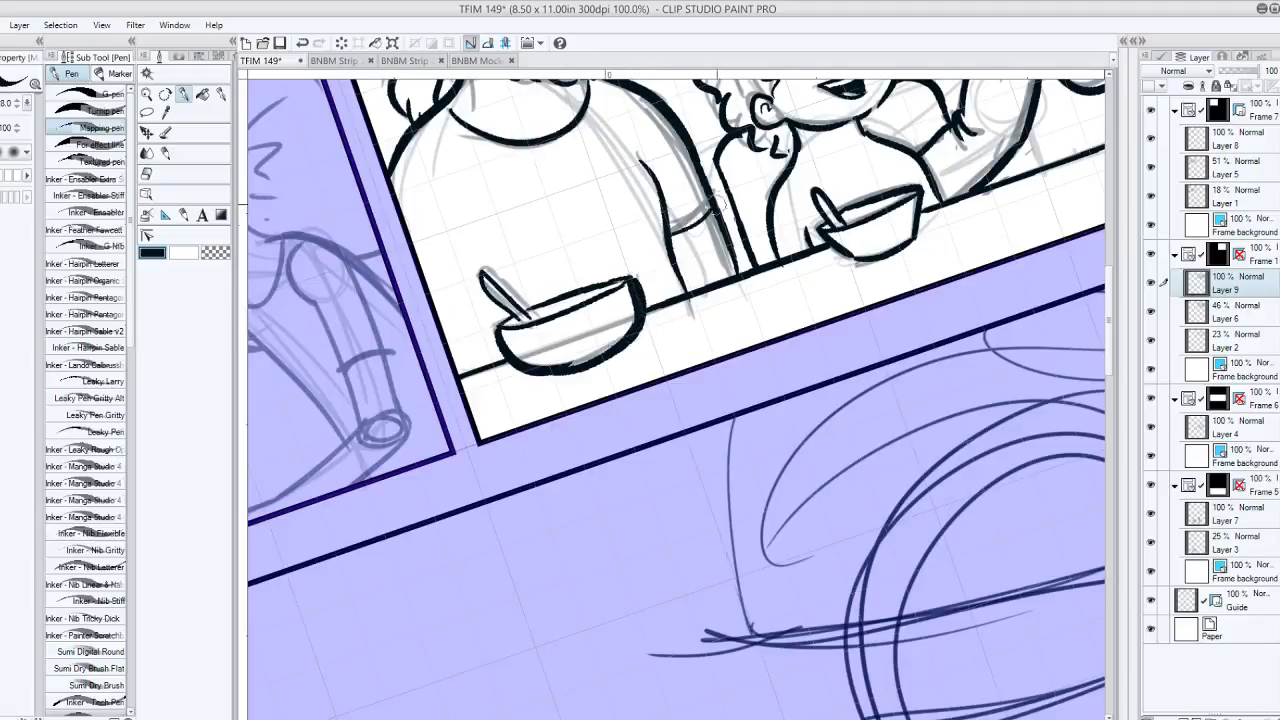
- Return the canvas to its upright rotation and save the comic page
scroll(715, 202, "down", 5)
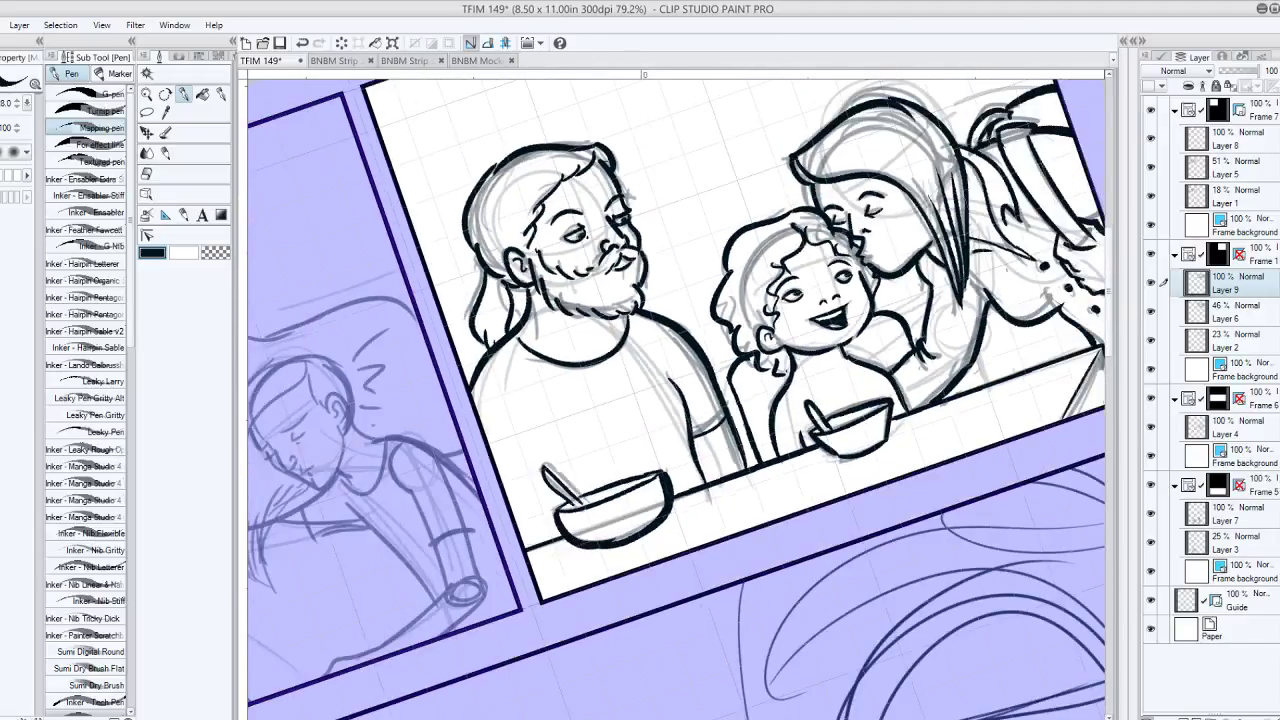
key("asciicircum")
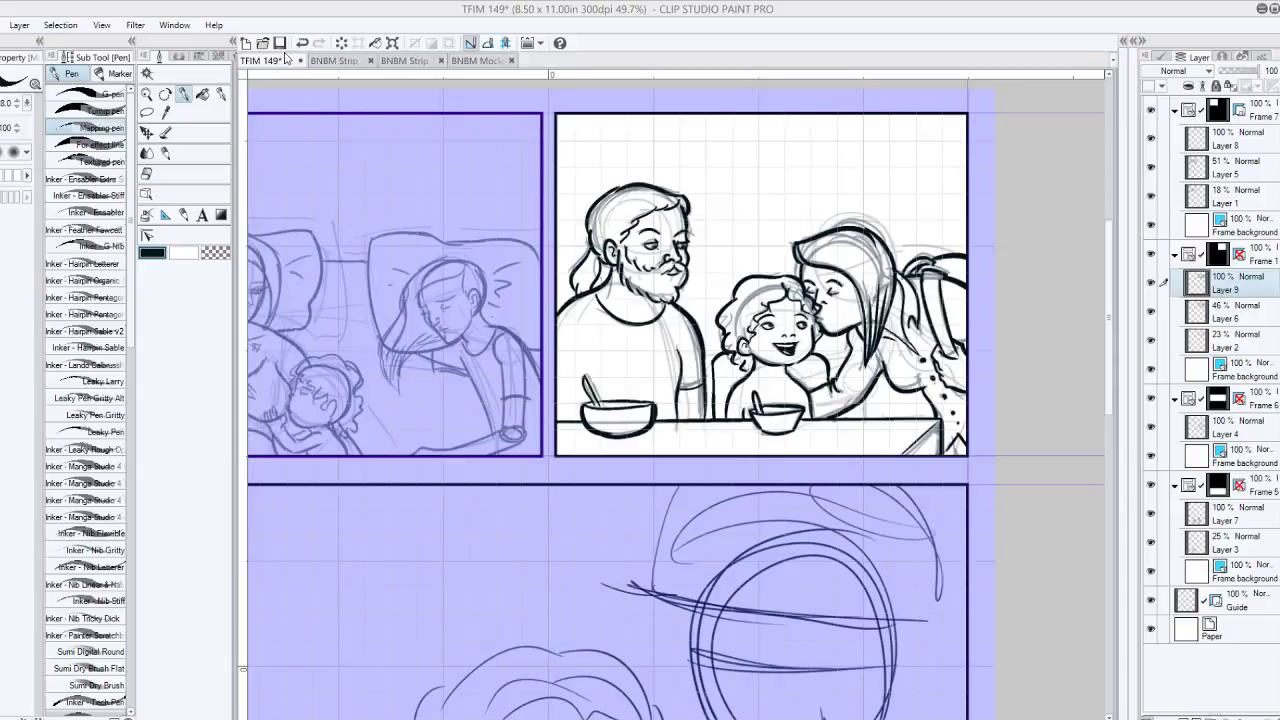
key("ctrl+s")
- Ink wavy strand lines inside the man's hair between the ear and the crown
key("ctrl+plus")
key("ctrl+plus")
key("ctrl+plus")
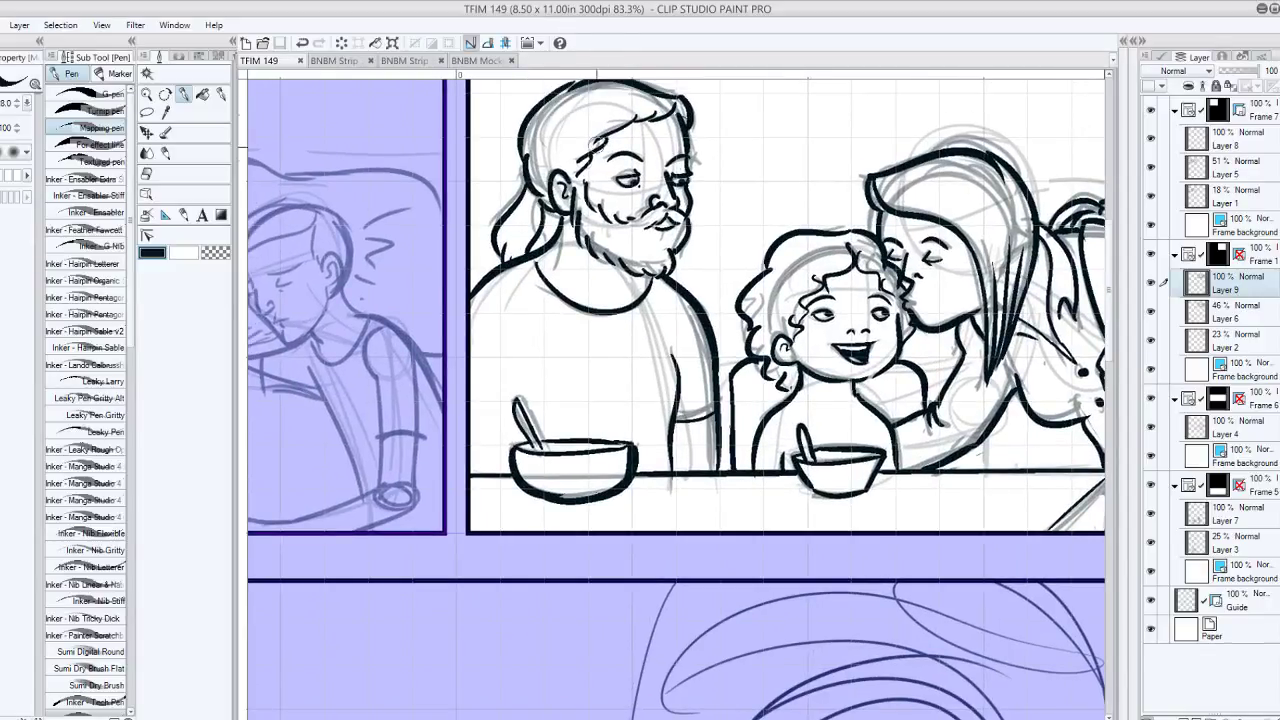
mouse_move(533, 150)
left_mouse_down()
mouse_move(656, 92)
mouse_move(591, 106)
left_mouse_up()
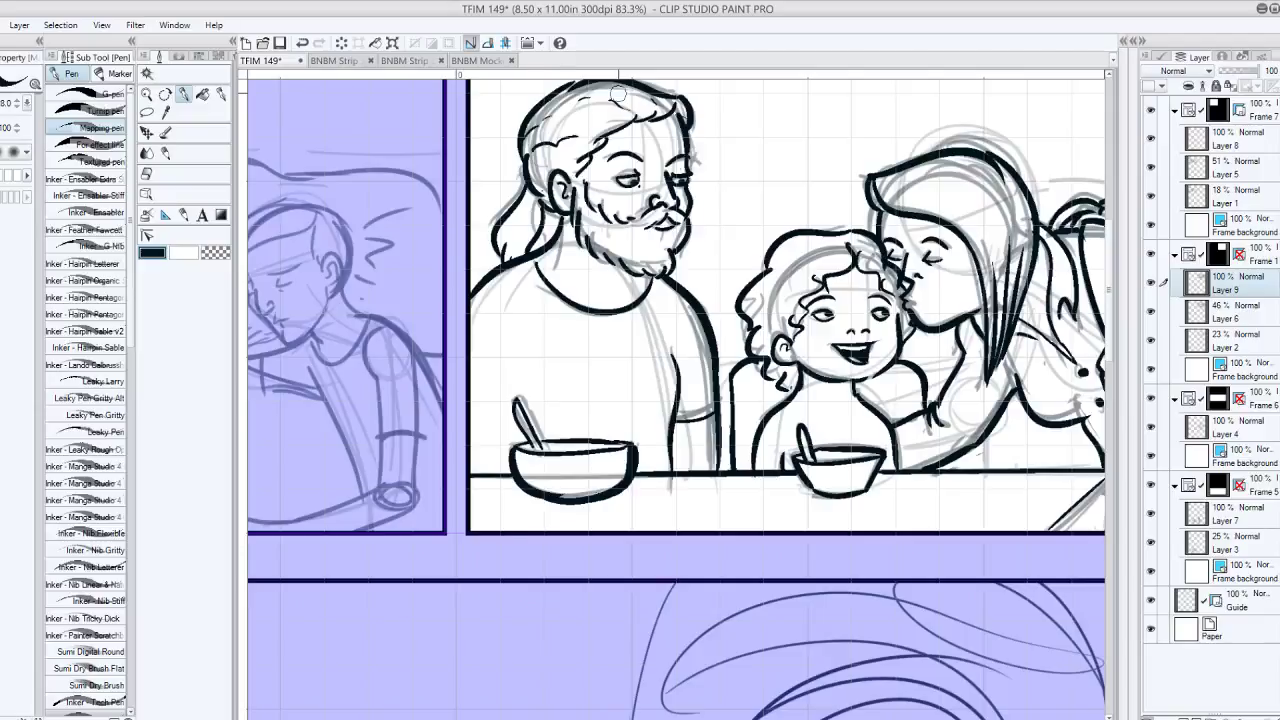
key("ctrl+minus")
left_click_drag(997, 366, 904, 350)
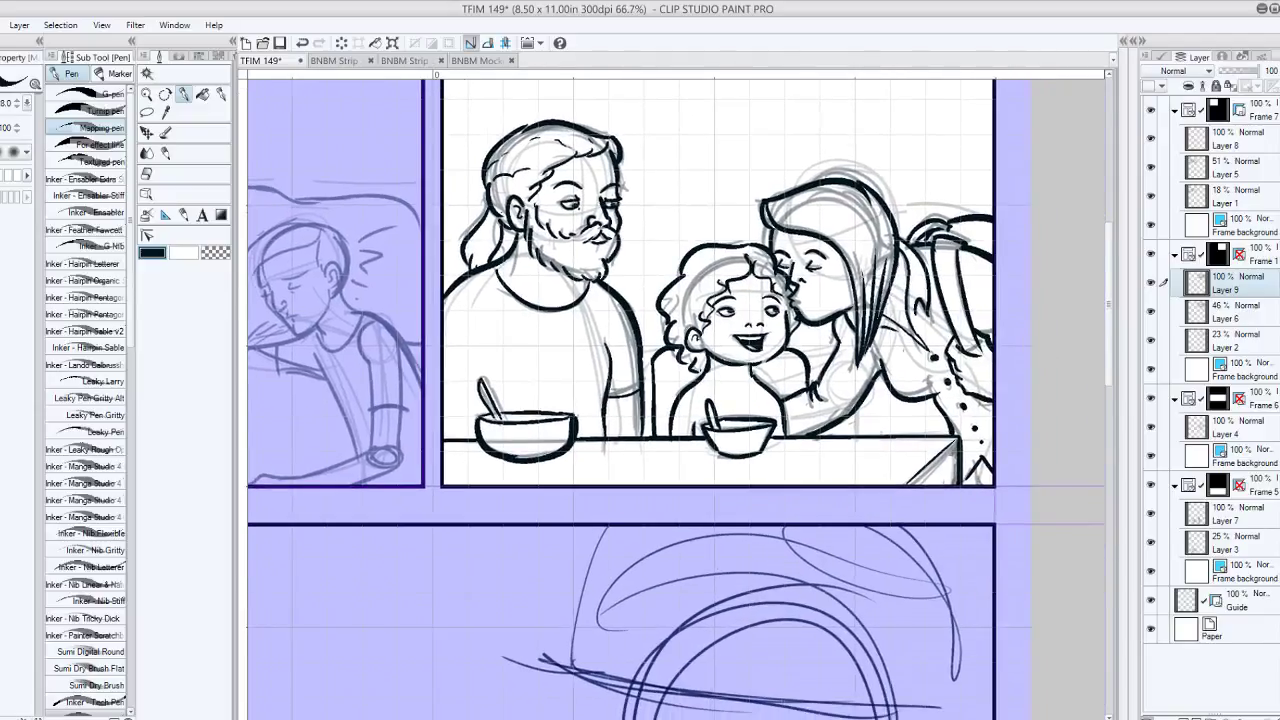
key("ctrl+minus")
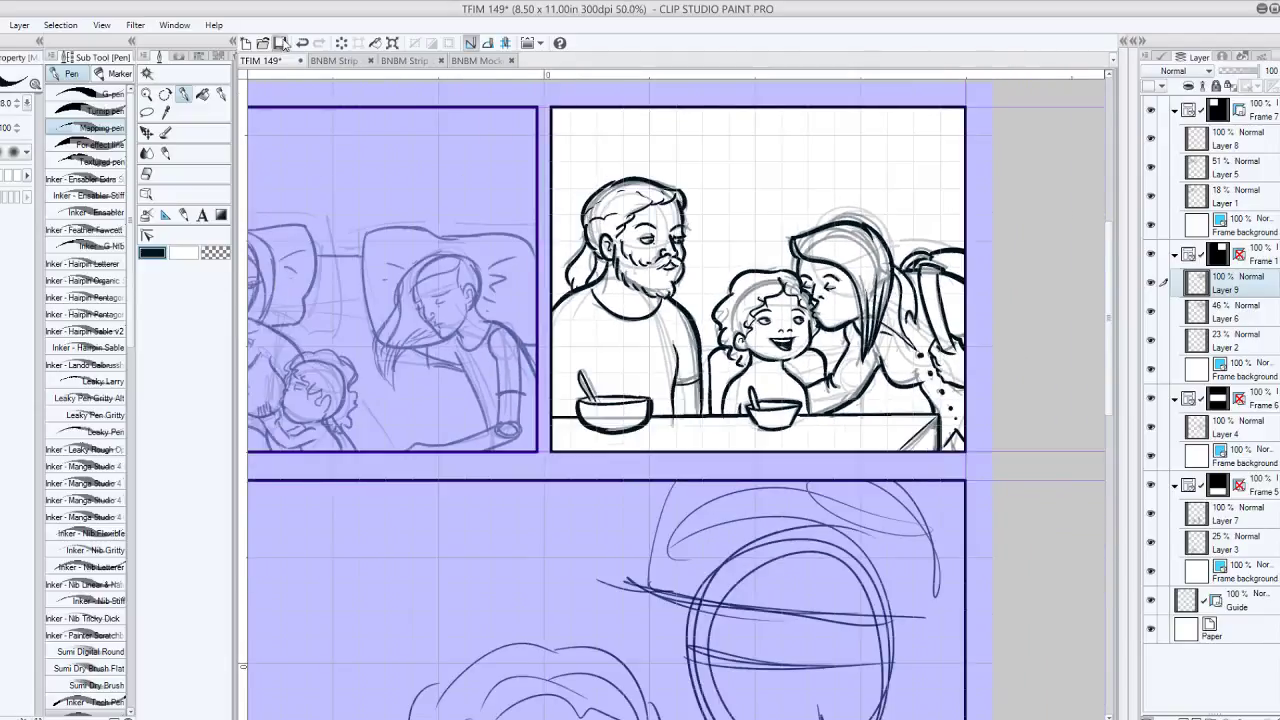